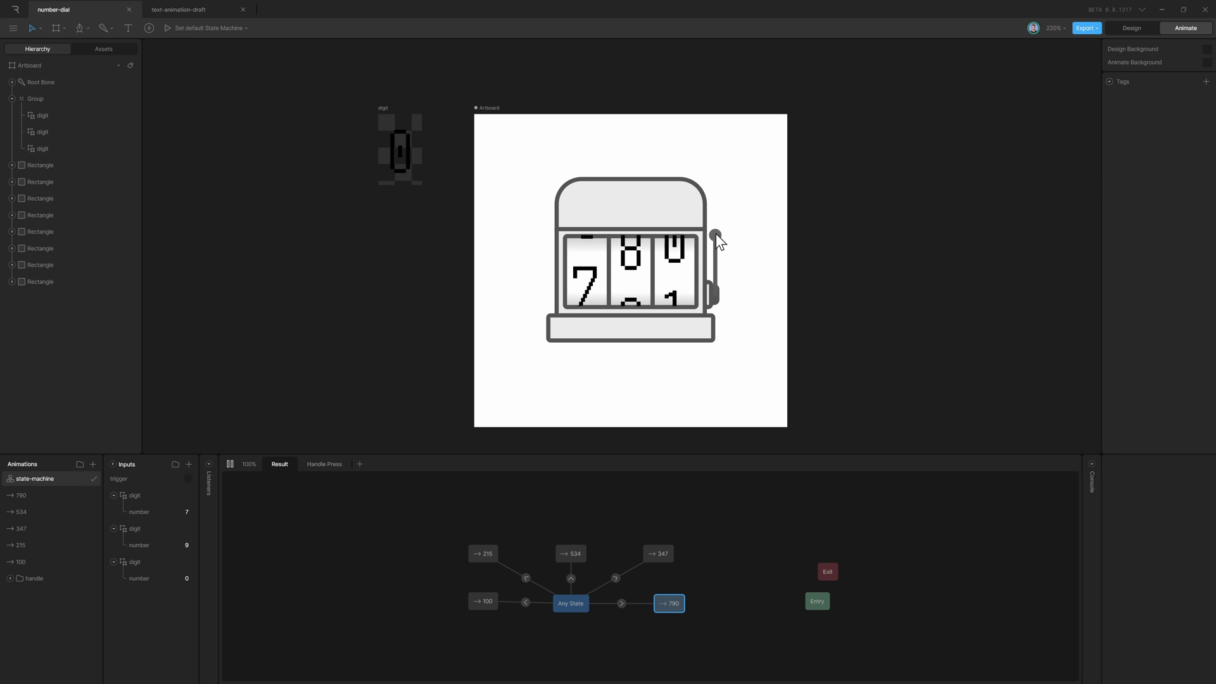
# Test the running slot machine by pulling its handle three times
pyautogui.click(717, 235)
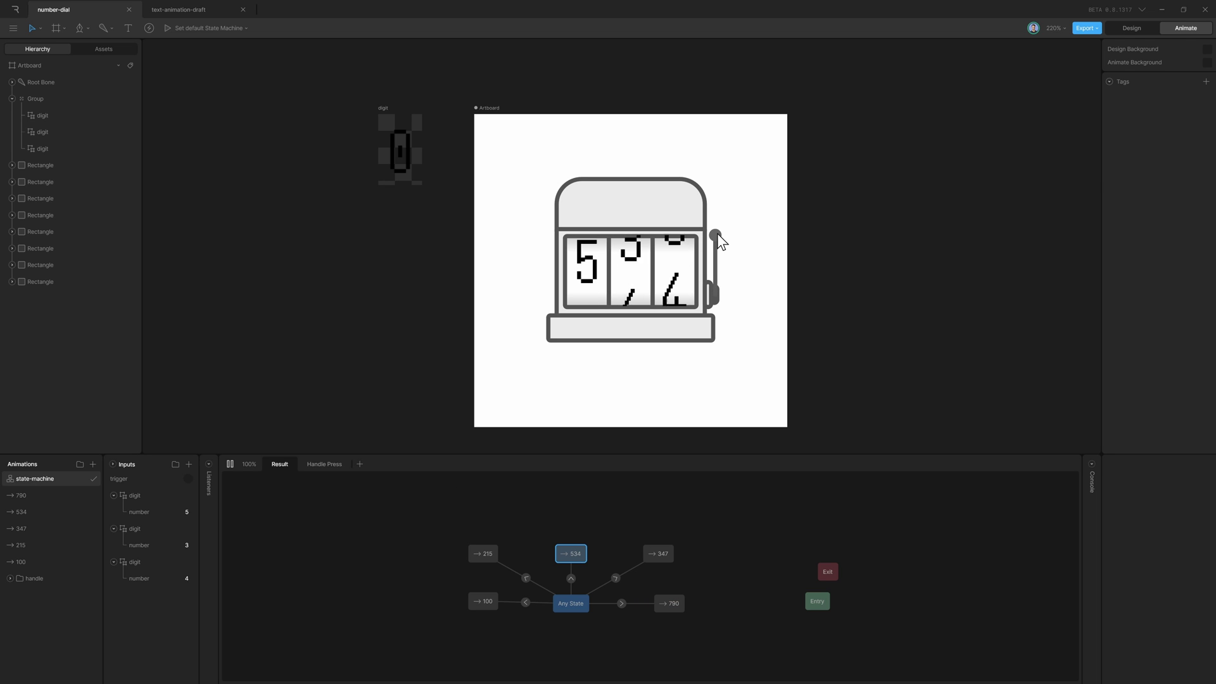
pyautogui.click(718, 234)
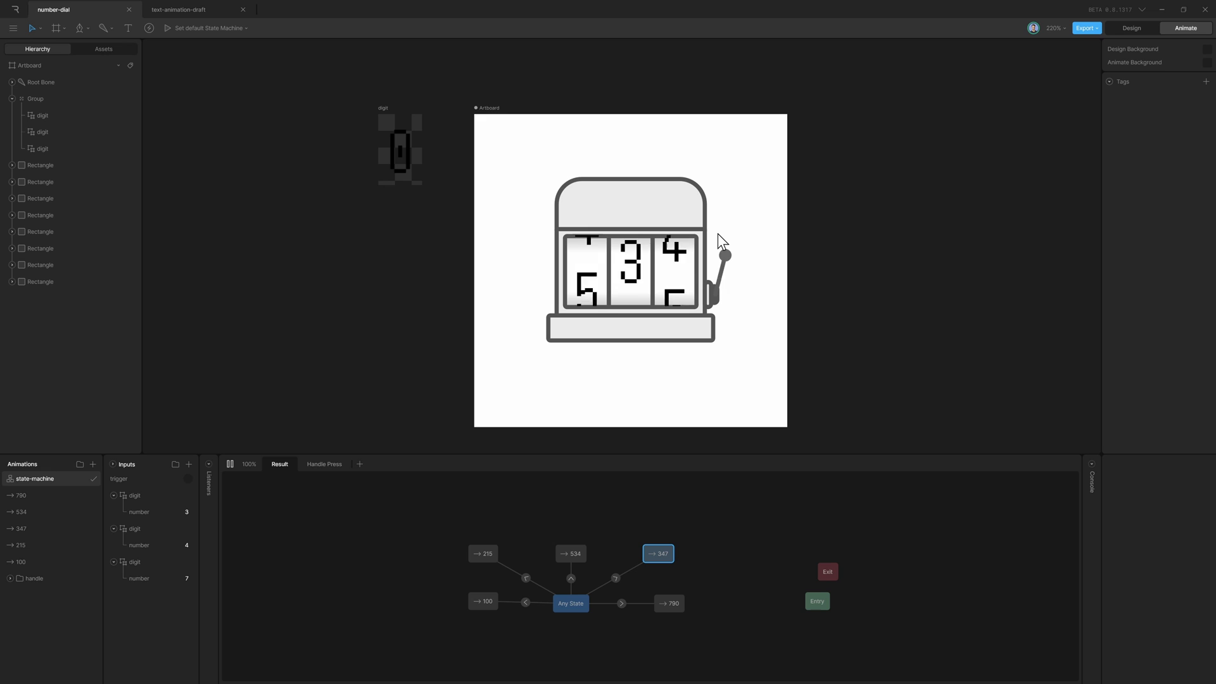
pyautogui.click(719, 236)
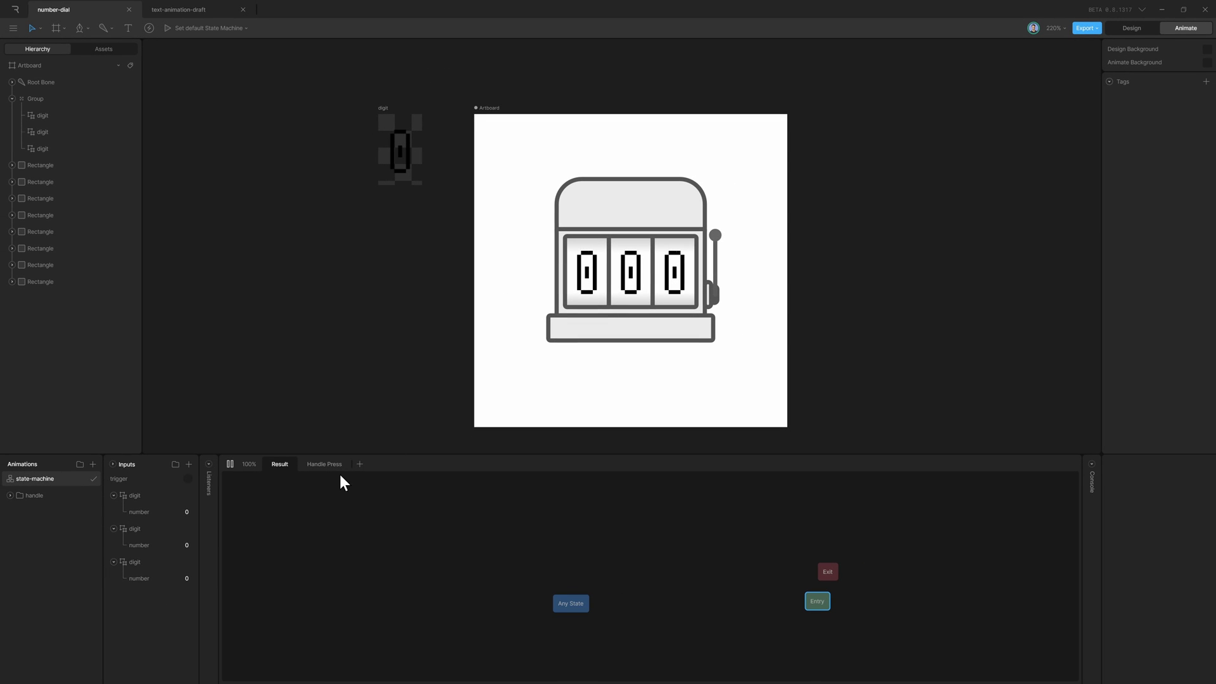
# Test the dials by setting the three digit number inputs to 1, 2 and 4 while the state machine plays
pyautogui.click(187, 513)
pyautogui.write('1')
pyautogui.click(185, 548)
pyautogui.write('2')
pyautogui.click(186, 578)
pyautogui.write('4')
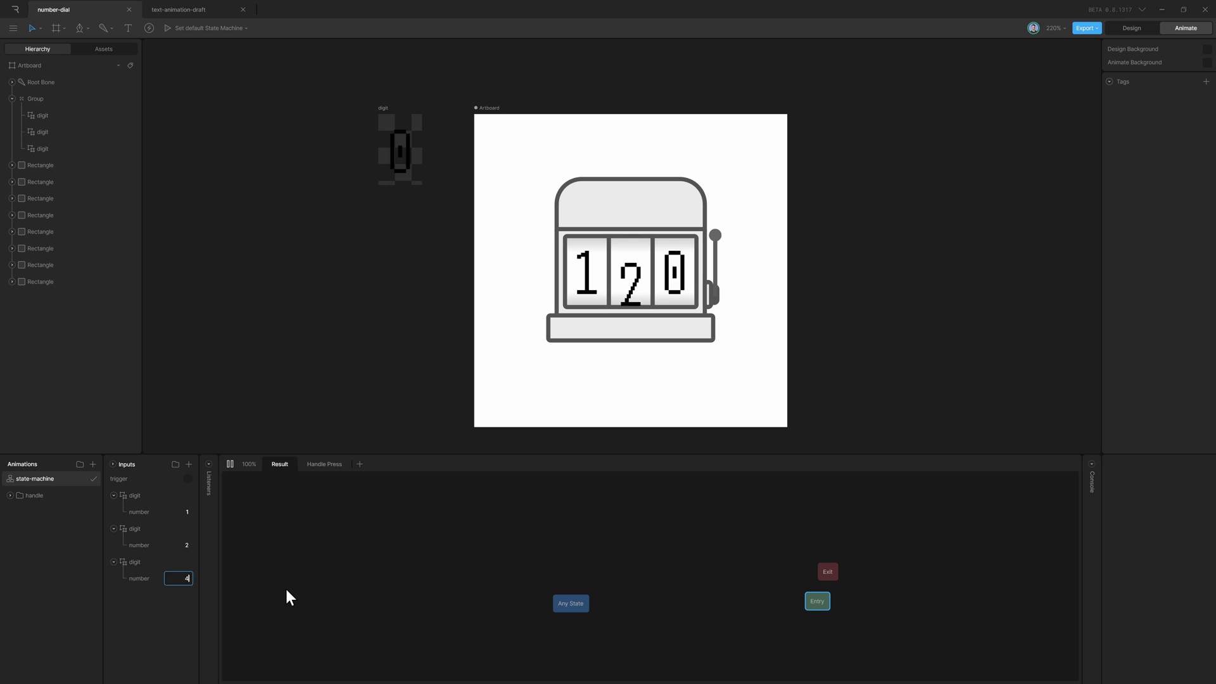
pyautogui.click(283, 587)
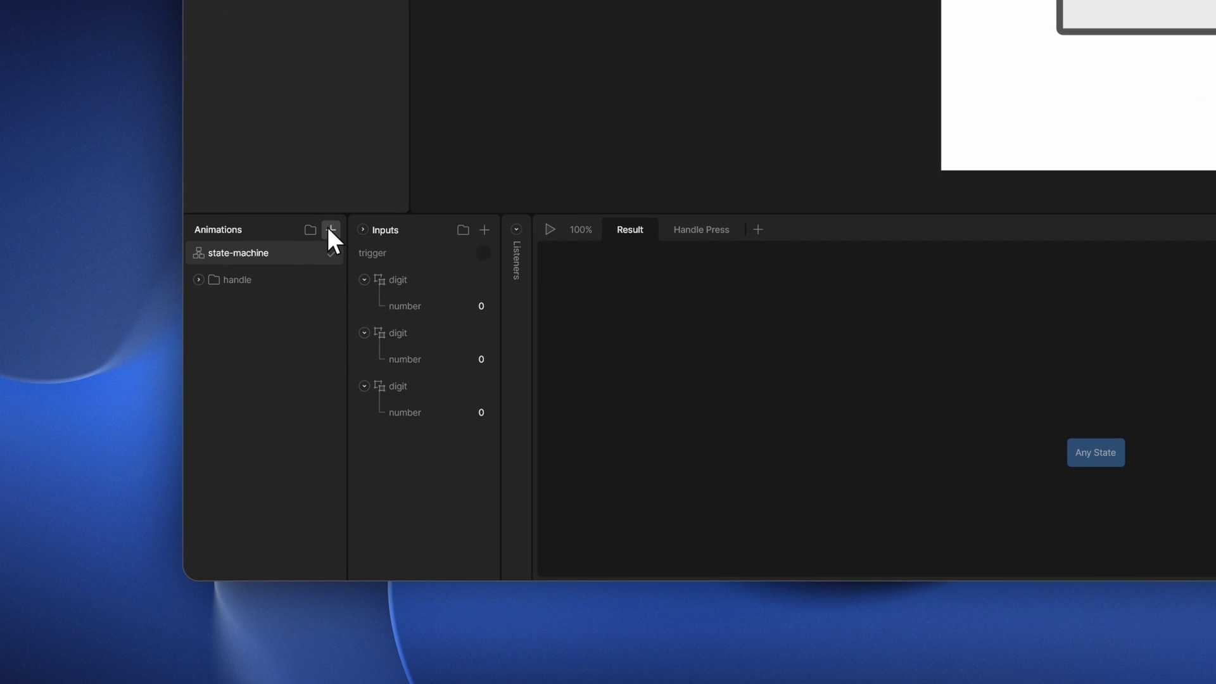
# Create a new timeline and key the first dial digit's number input at 1 on its first frame
pyautogui.click(329, 229)
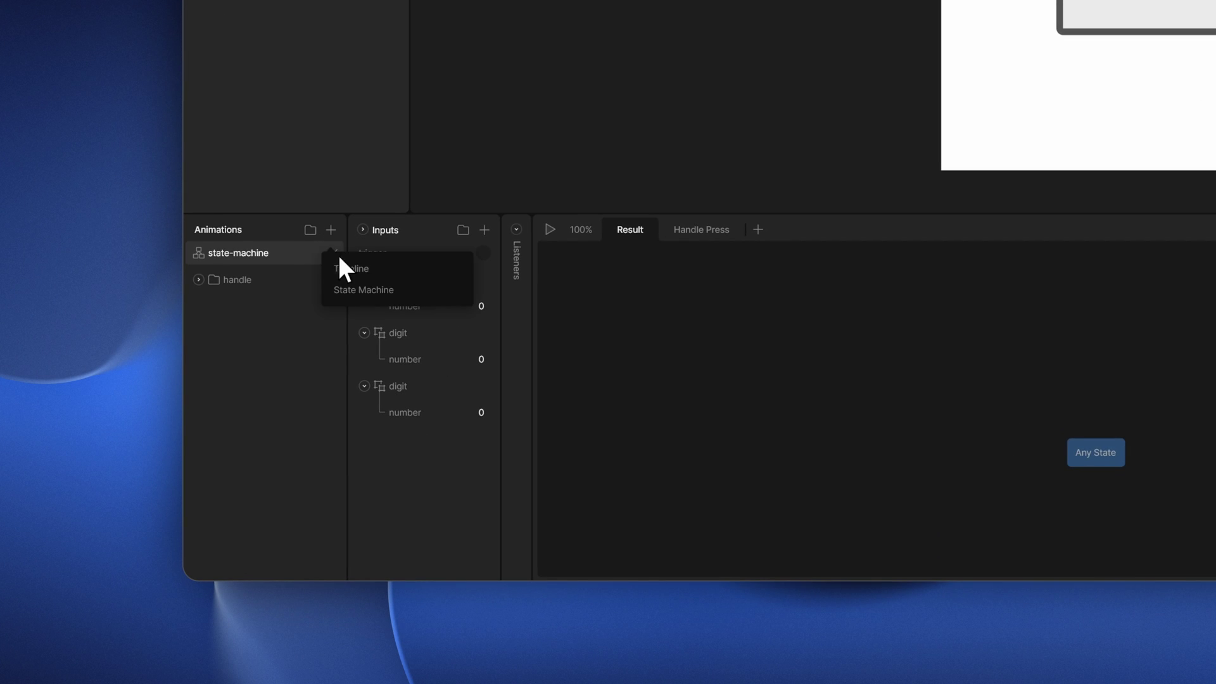
pyautogui.click(355, 265)
pyautogui.moveTo(257, 256); pyautogui.dragTo(256, 292)
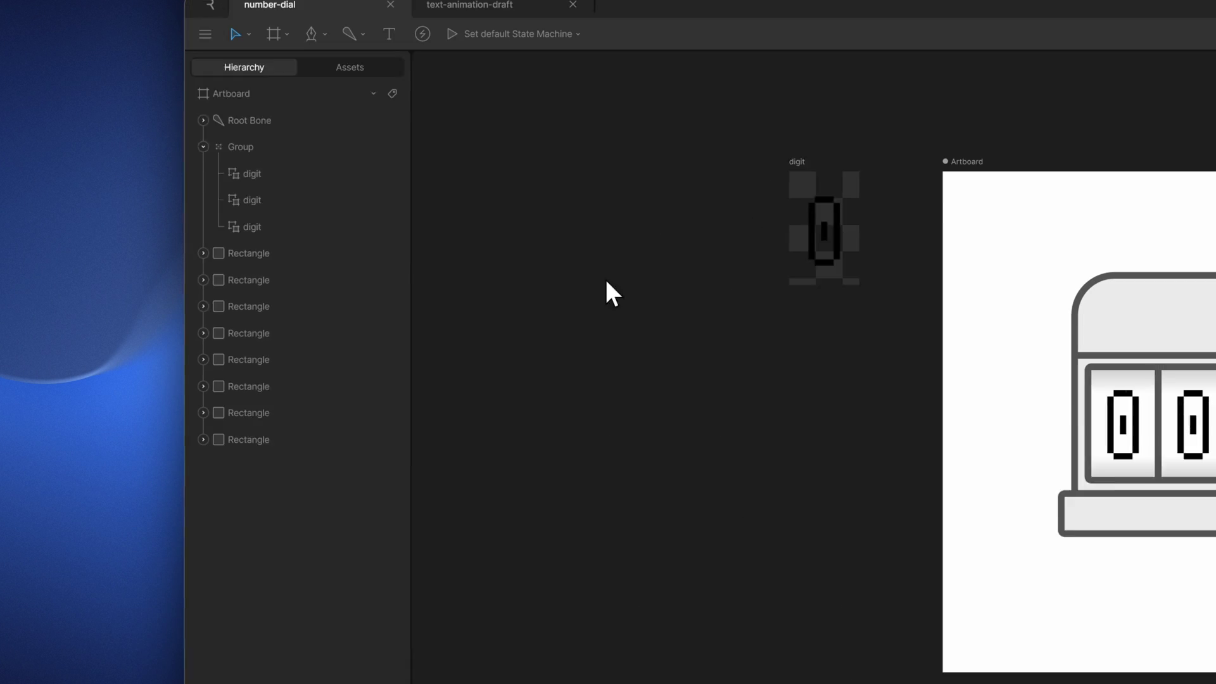
pyautogui.click(313, 294)
pyautogui.click(975, 366)
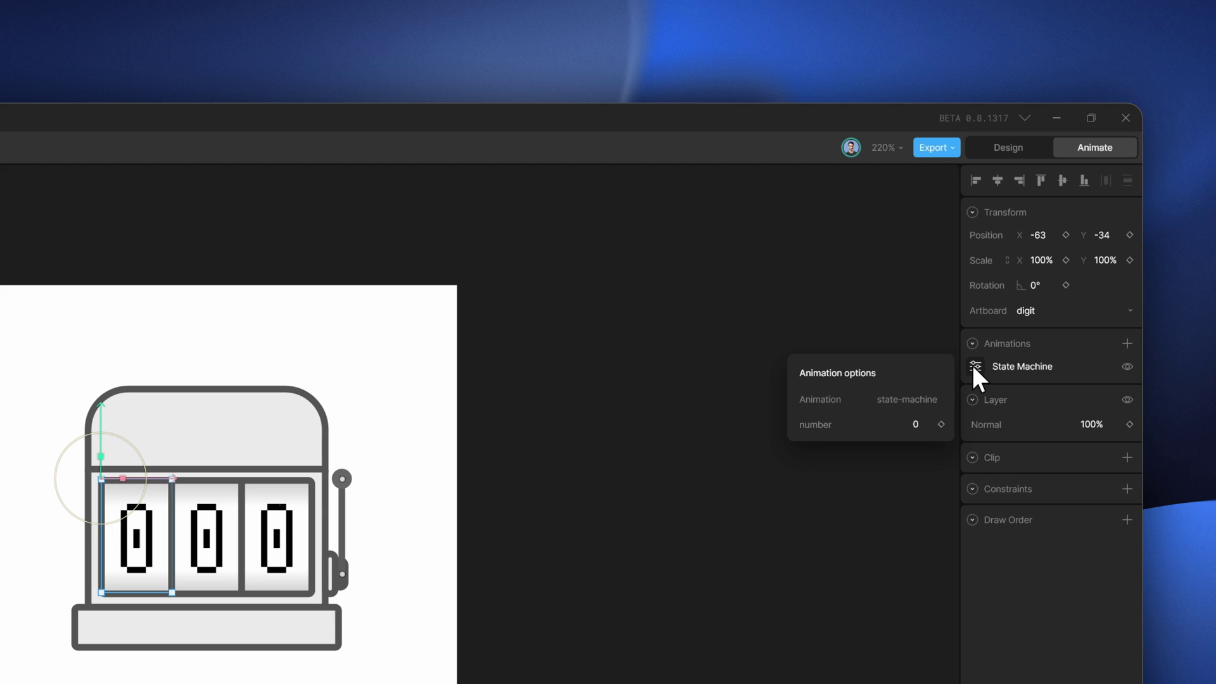
pyautogui.click(939, 423)
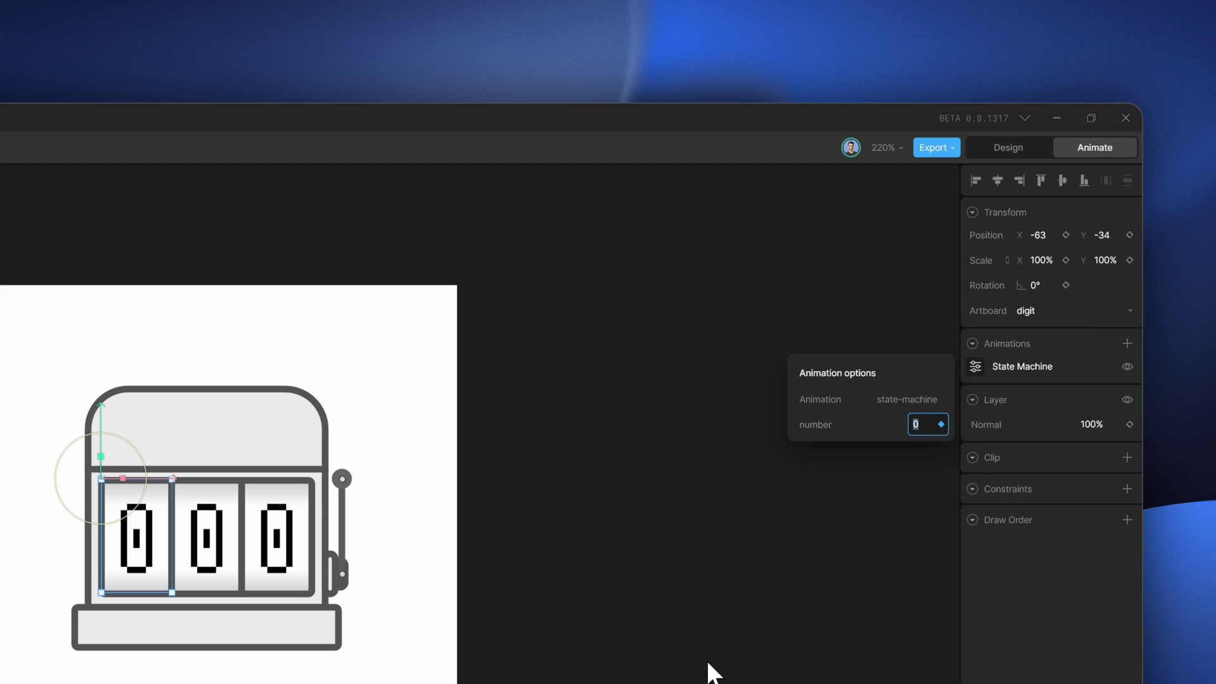
pyautogui.write('1')
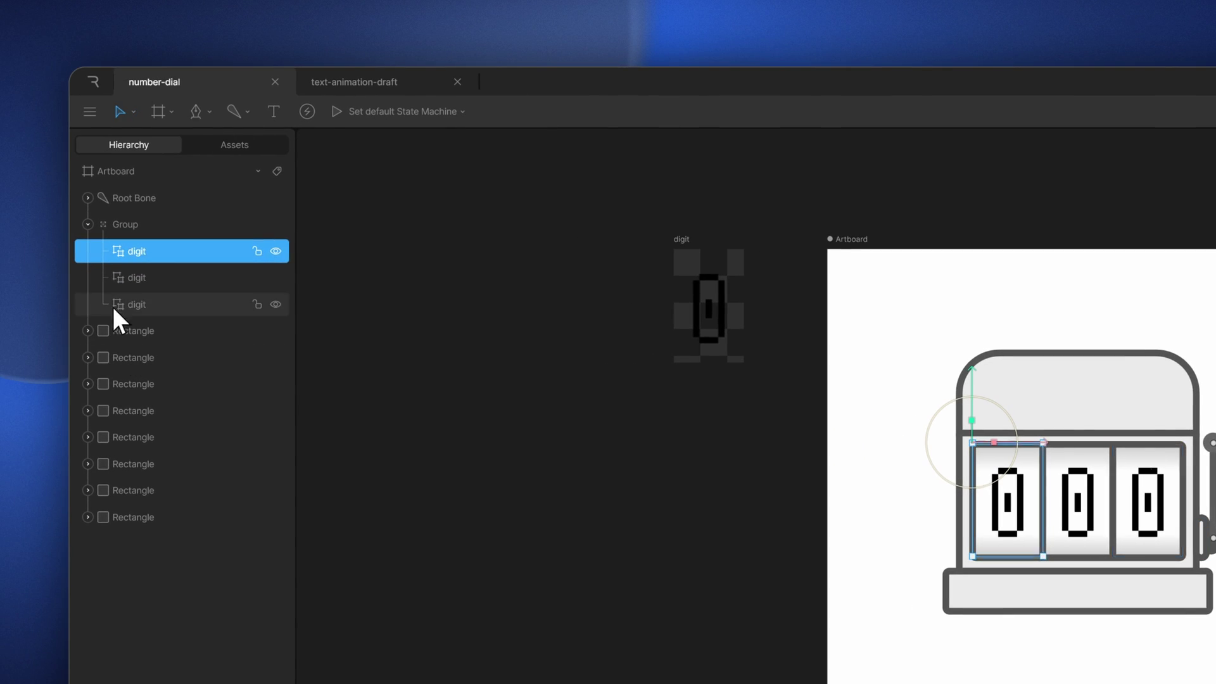
# Key the number inputs of the middle and last dial digits at 0 on the first frame
pyautogui.click(121, 279)
pyautogui.click(967, 330)
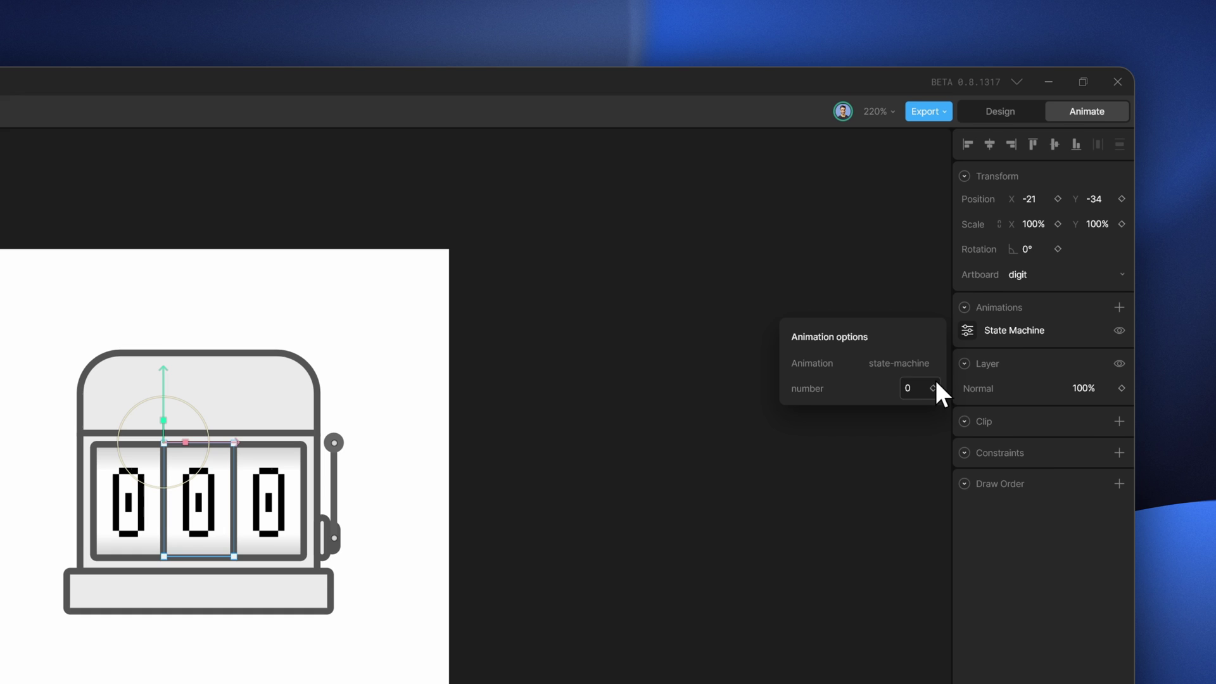
pyautogui.click(933, 388)
pyautogui.click(121, 255)
pyautogui.click(967, 331)
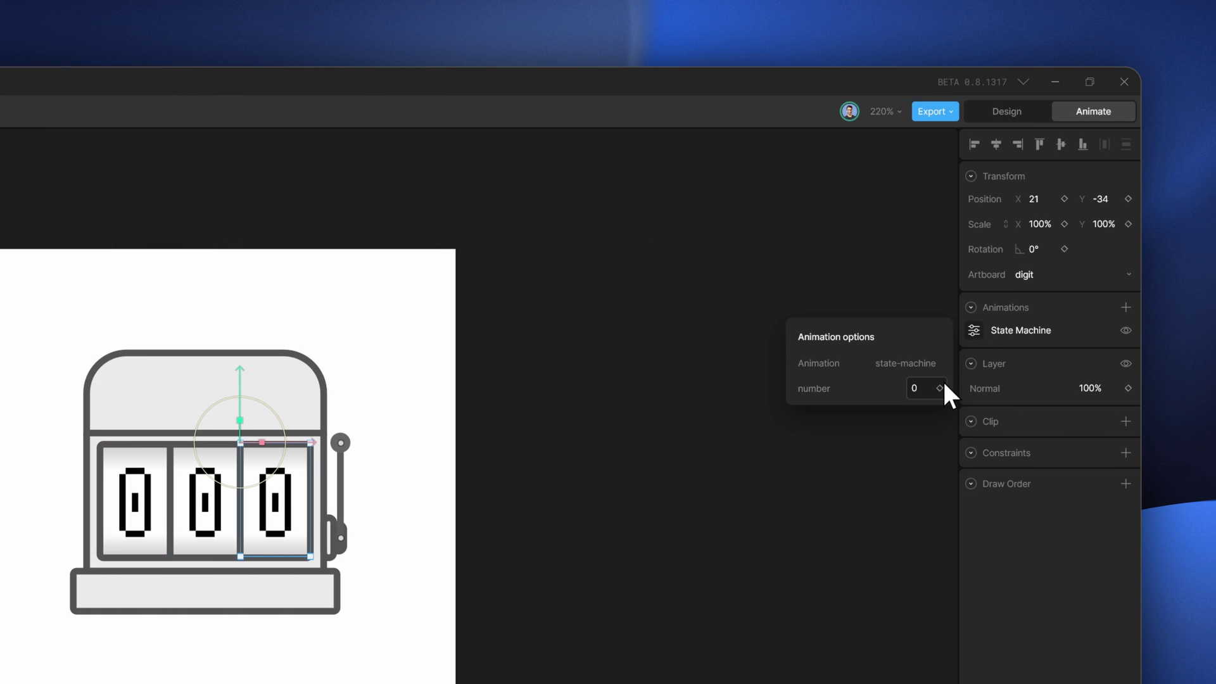
pyautogui.click(933, 388)
# Play back the new timeline to preview the dial rolling, and stop it
pyautogui.click(568, 681)
pyautogui.press('space')
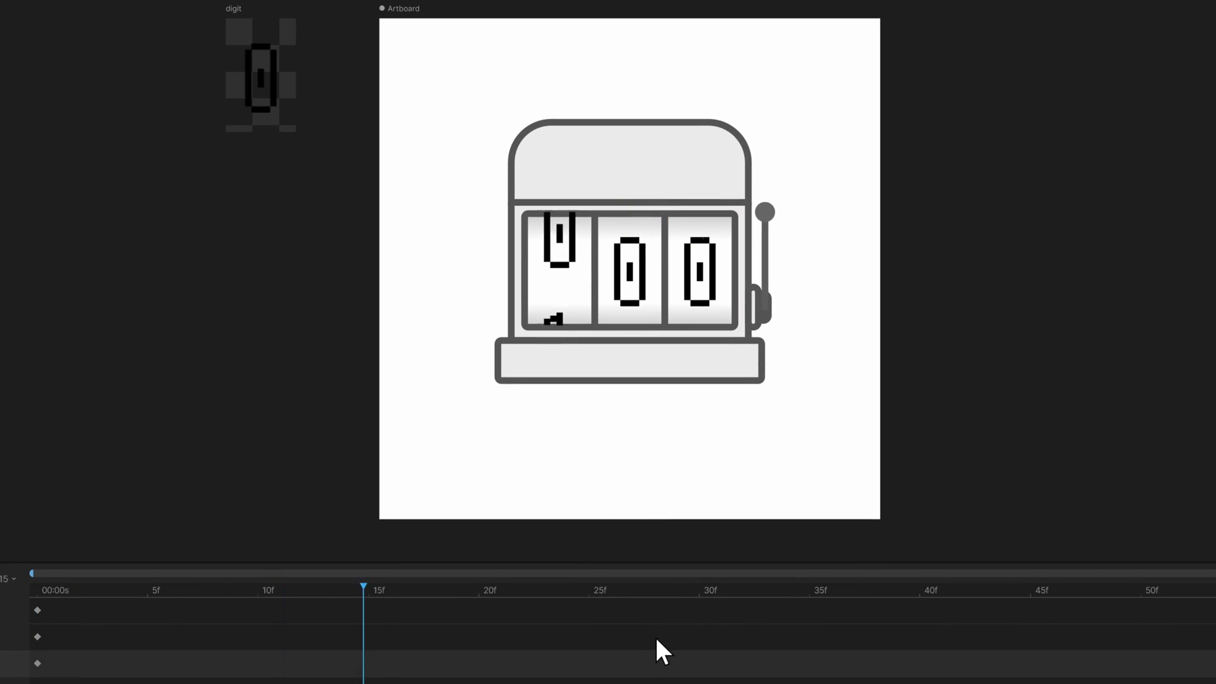
pyautogui.press('space')
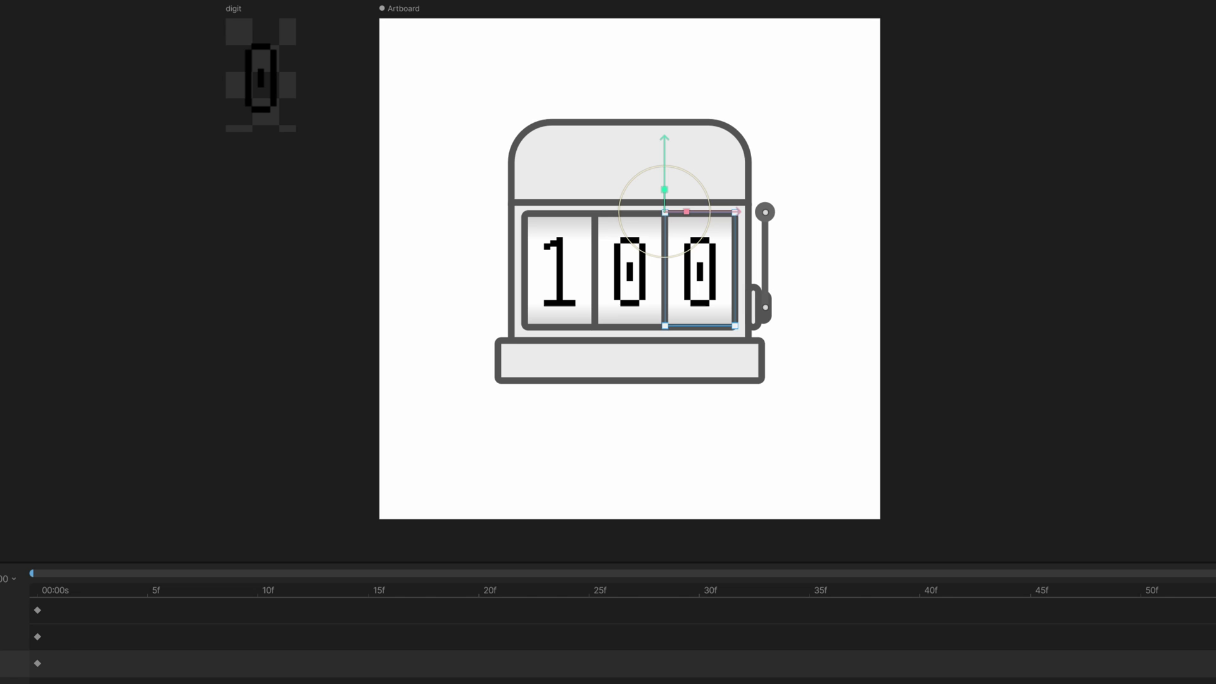
# Set the new timeline's duration to a single frame
pyautogui.moveTo(1081, 591); pyautogui.dragTo(60, 593)
pyautogui.click(5, 578)
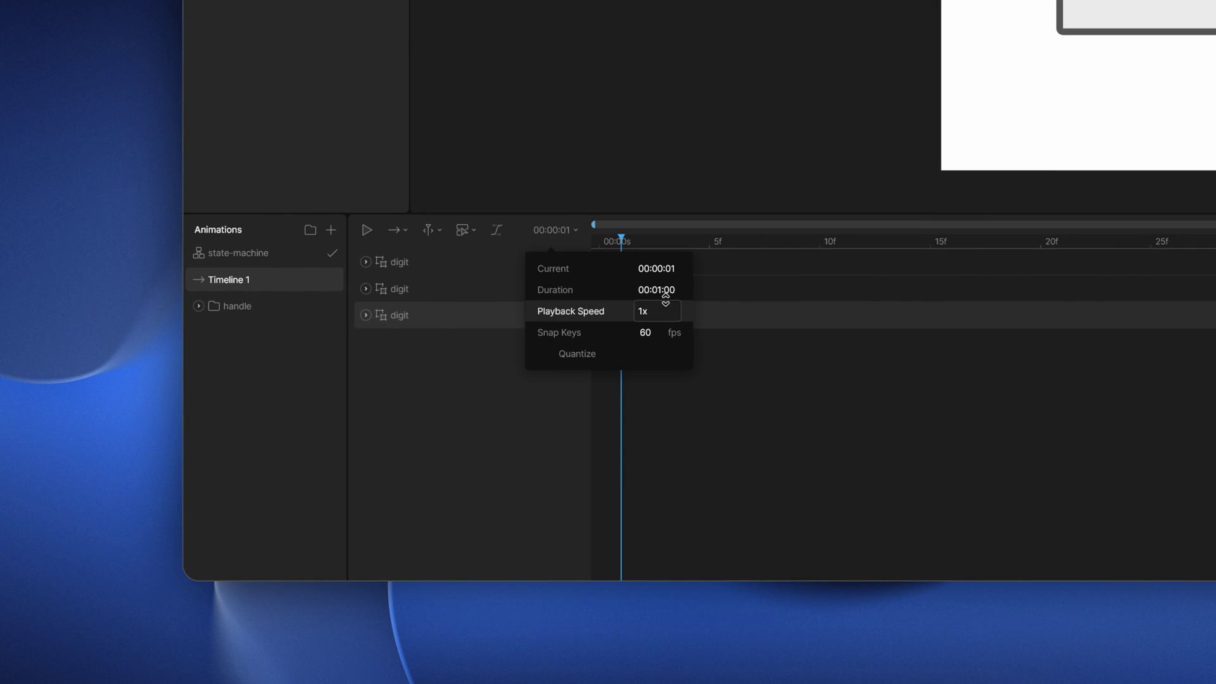
pyautogui.click(665, 295)
pyautogui.write('1')
pyautogui.press('Return')
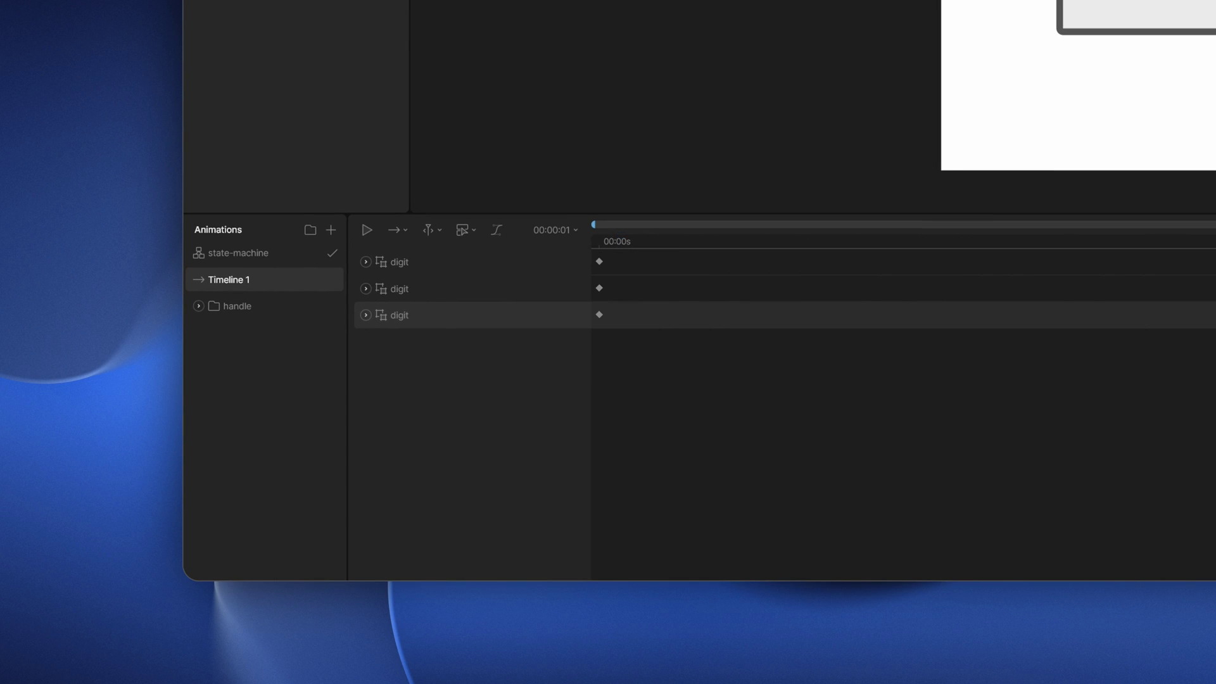
# Select the three digit keyframes and rename the one-frame timeline as 100
pyautogui.moveTo(853, 453); pyautogui.dragTo(581, 249)
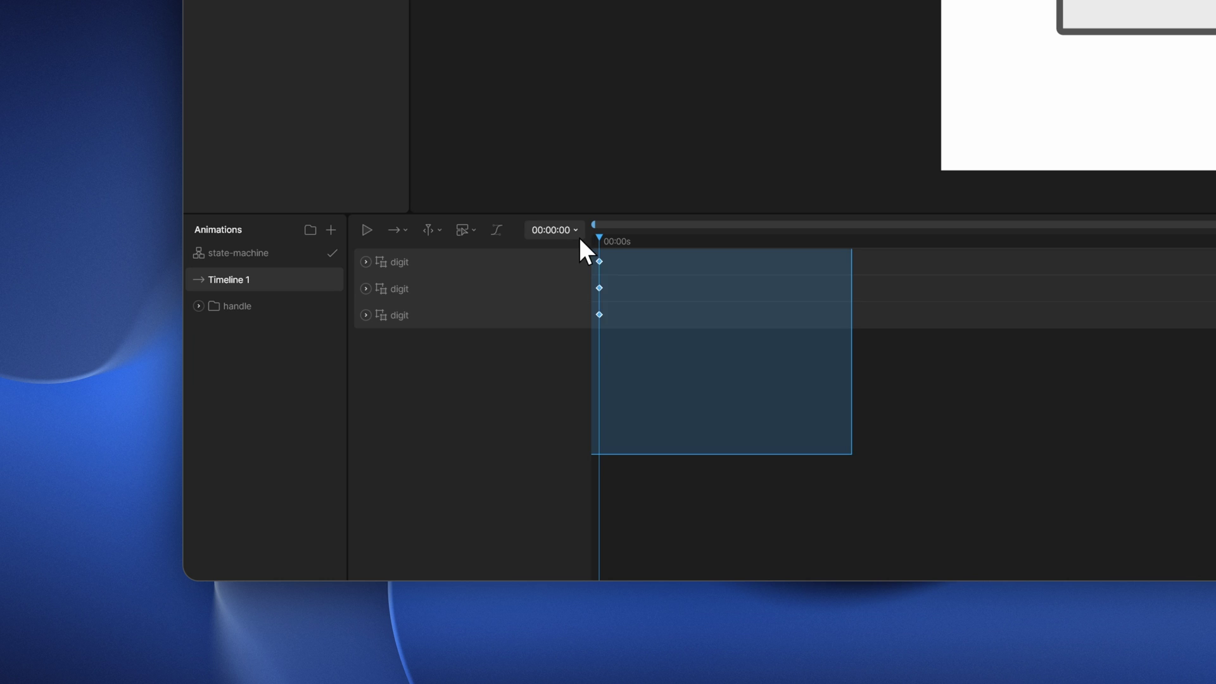
pyautogui.rightClick(296, 275)
pyautogui.click(304, 288)
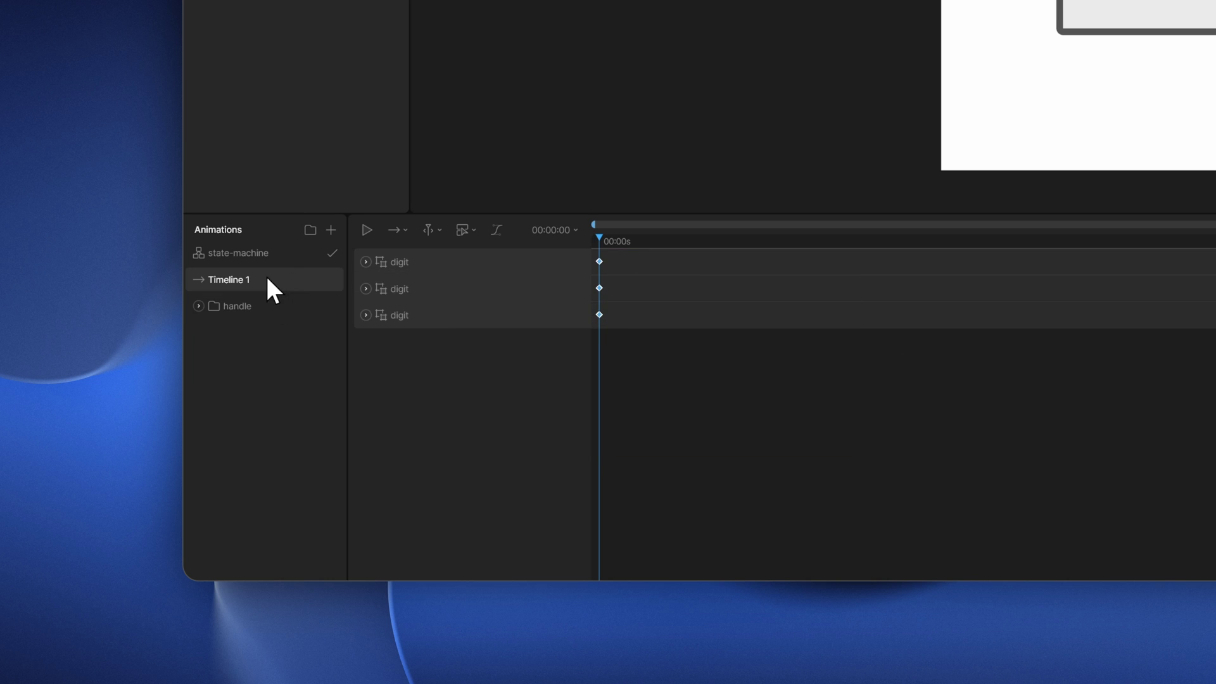
pyautogui.write('100')
pyautogui.rightClick(294, 277)
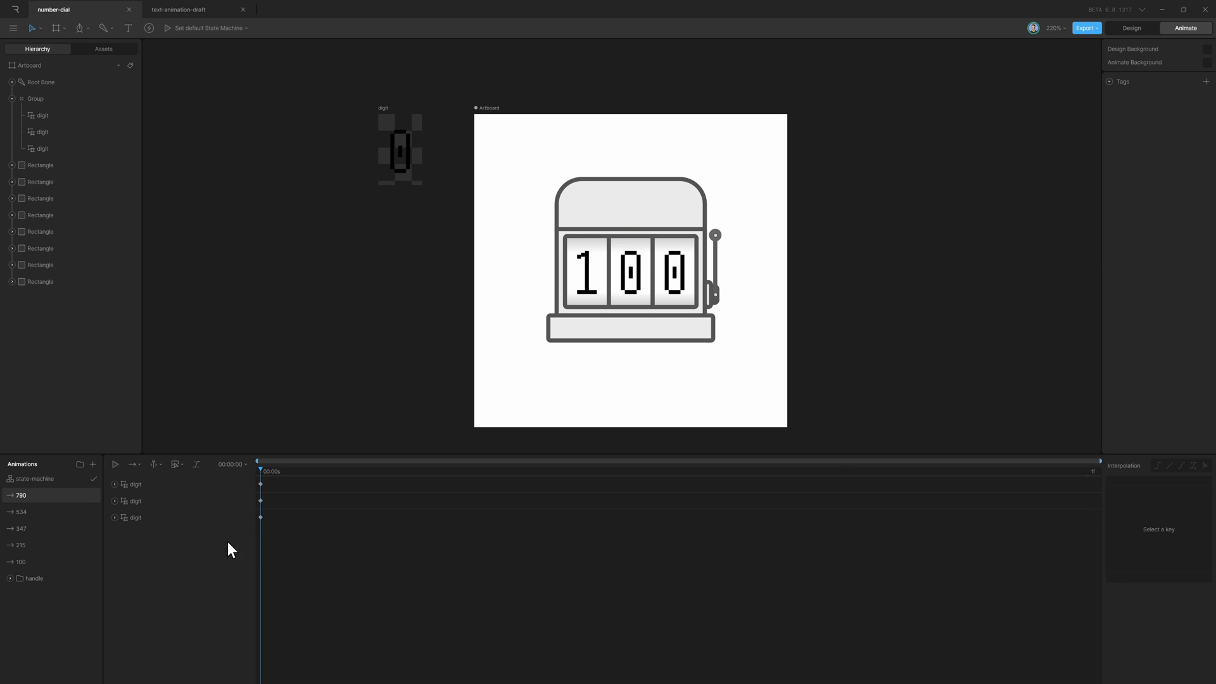
# Add the 100, 215, 534, 347 and 790 timelines as states around Any State in the state machine's Result layer
pyautogui.click(56, 508)
pyautogui.click(54, 528)
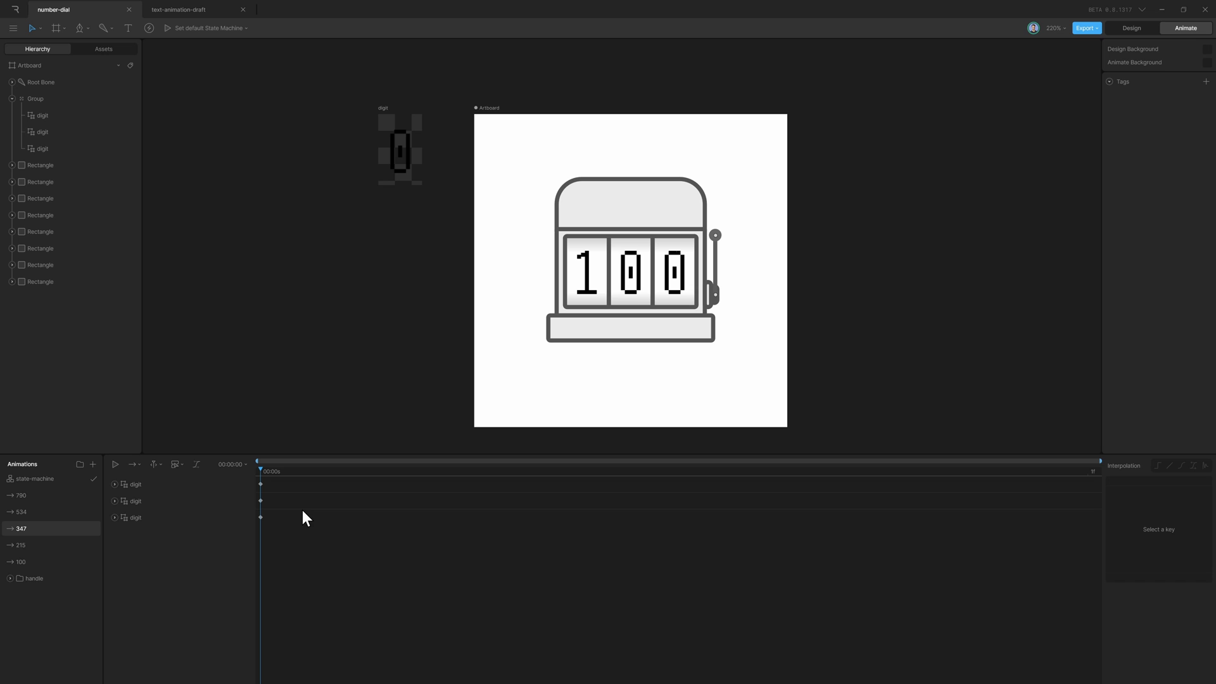
pyautogui.click(56, 480)
pyautogui.moveTo(48, 562); pyautogui.dragTo(443, 582)
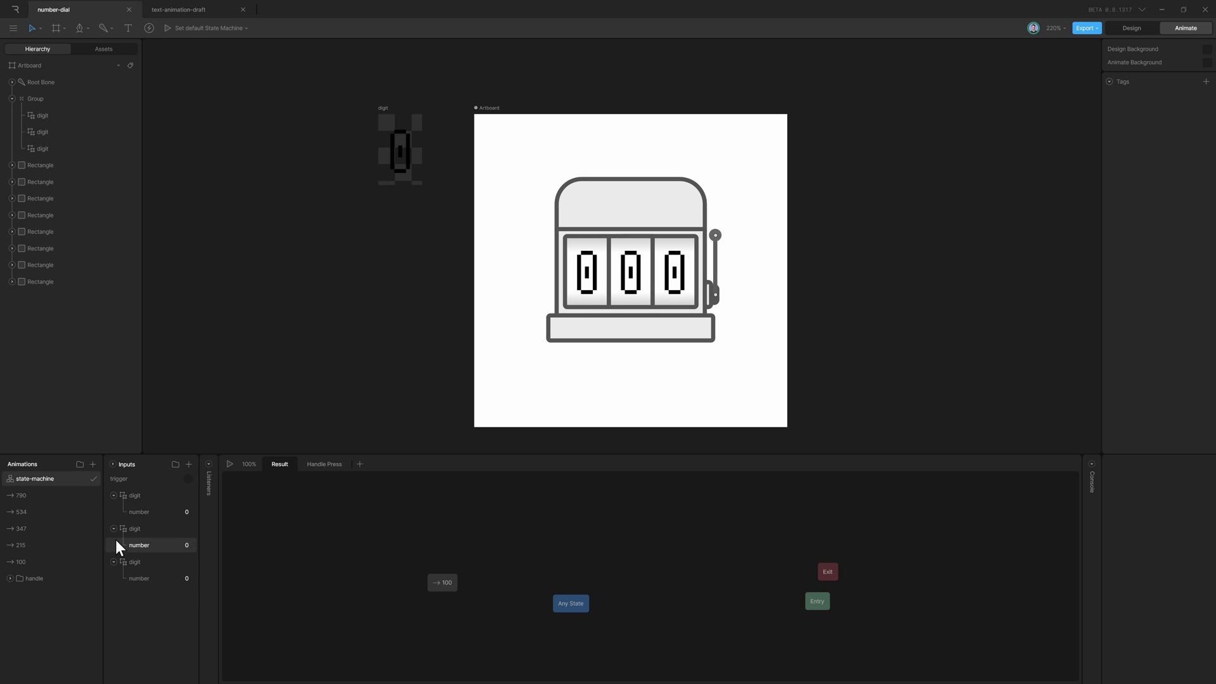
pyautogui.moveTo(26, 545); pyautogui.dragTo(450, 539)
pyautogui.moveTo(40, 516); pyautogui.dragTo(458, 541)
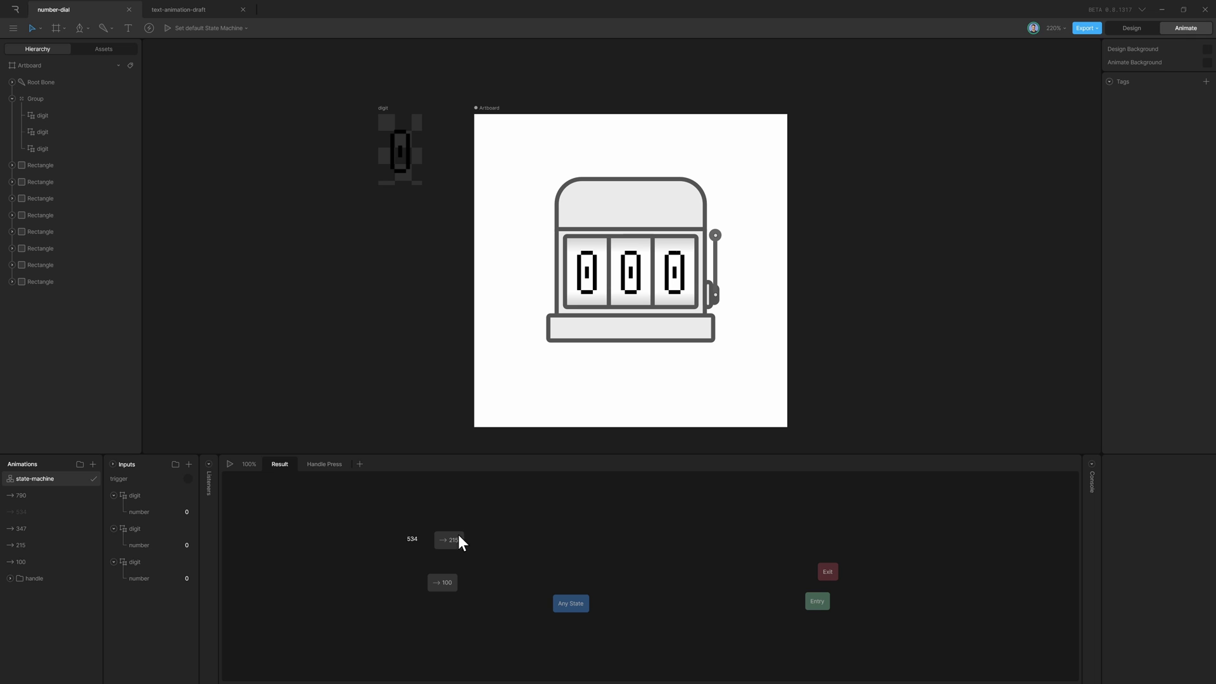
pyautogui.moveTo(552, 544); pyautogui.dragTo(551, 544)
pyautogui.moveTo(49, 528); pyautogui.dragTo(628, 564)
pyautogui.moveTo(76, 501); pyautogui.dragTo(658, 599)
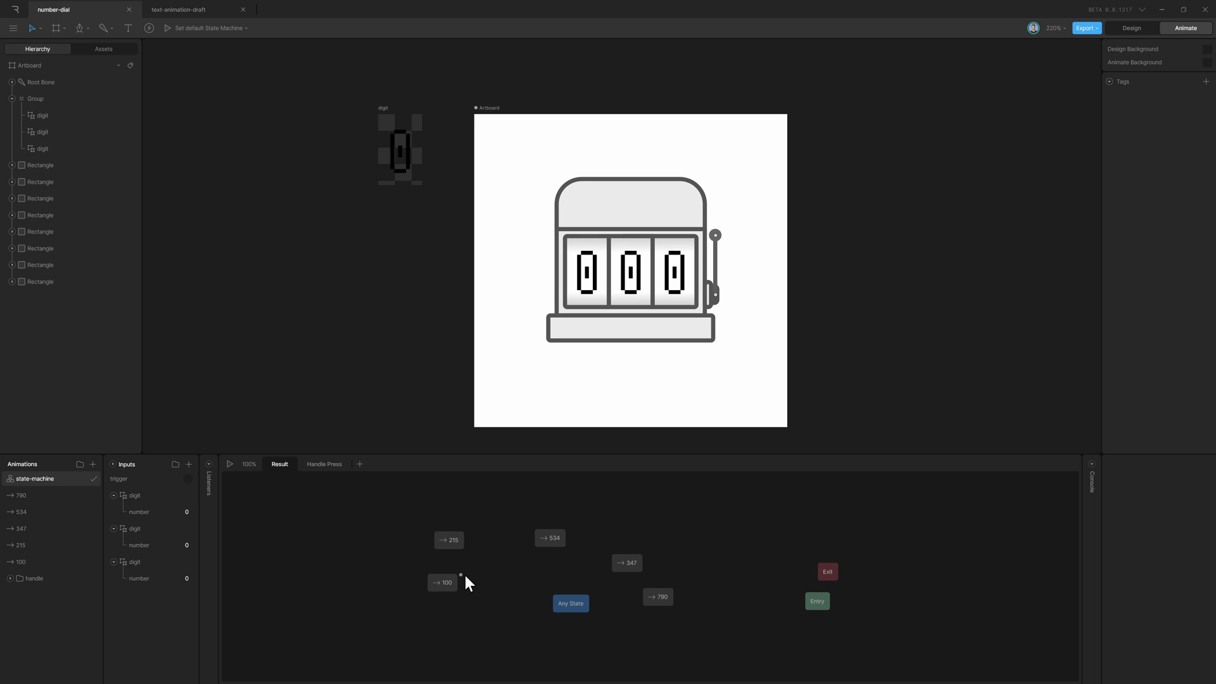
# Create transitions from Any State to each of the 100, 215, 534, 347 and 790 states
pyautogui.moveTo(449, 583); pyautogui.dragTo(465, 597)
pyautogui.moveTo(549, 603); pyautogui.dragTo(457, 597)
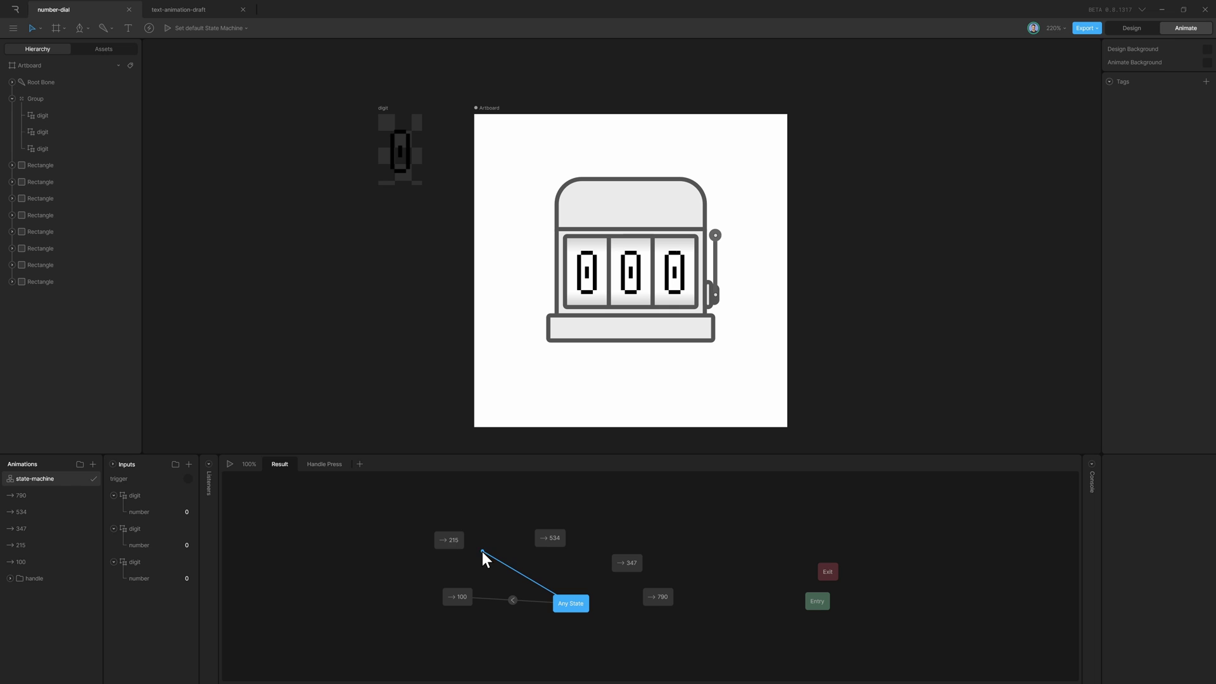
pyautogui.moveTo(483, 552); pyautogui.dragTo(469, 546)
pyautogui.moveTo(564, 568); pyautogui.dragTo(549, 538)
pyautogui.moveTo(591, 600); pyautogui.dragTo(675, 599)
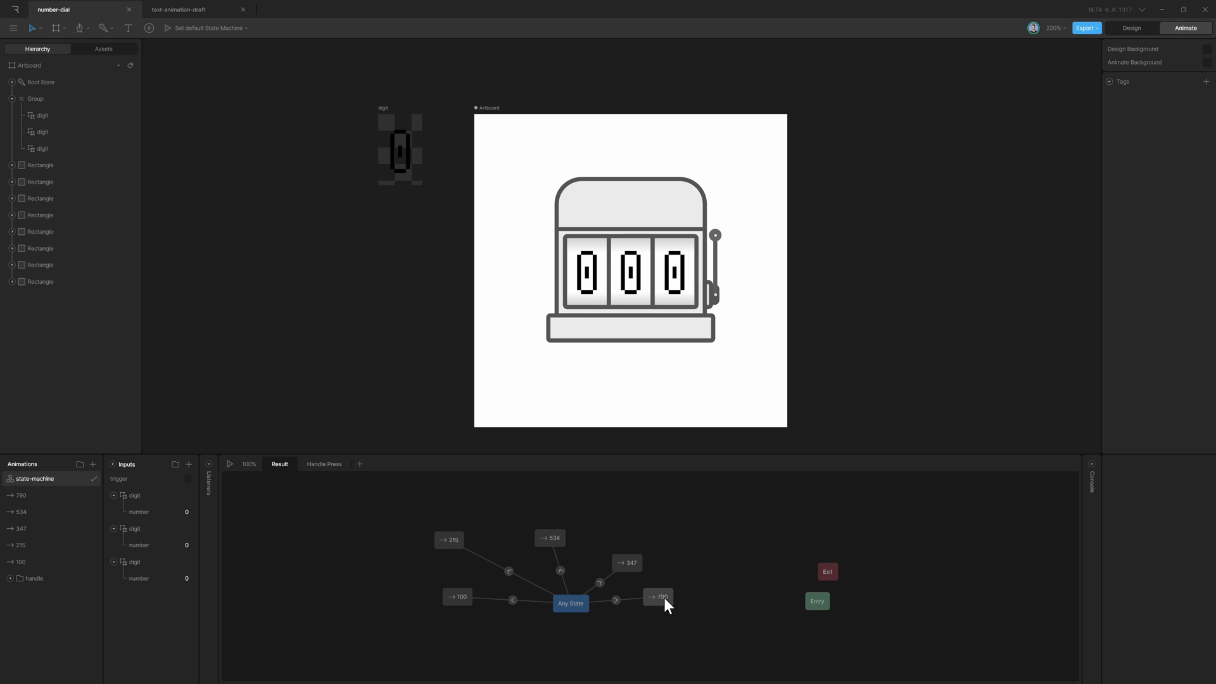
# Arrange the five timeline states neatly around Any State, with 215, 534 and 347 in a row above it and 100 and 790 beside it
pyautogui.click(679, 602)
pyautogui.moveTo(467, 595); pyautogui.dragTo(494, 599)
pyautogui.moveTo(633, 565); pyautogui.dragTo(649, 570)
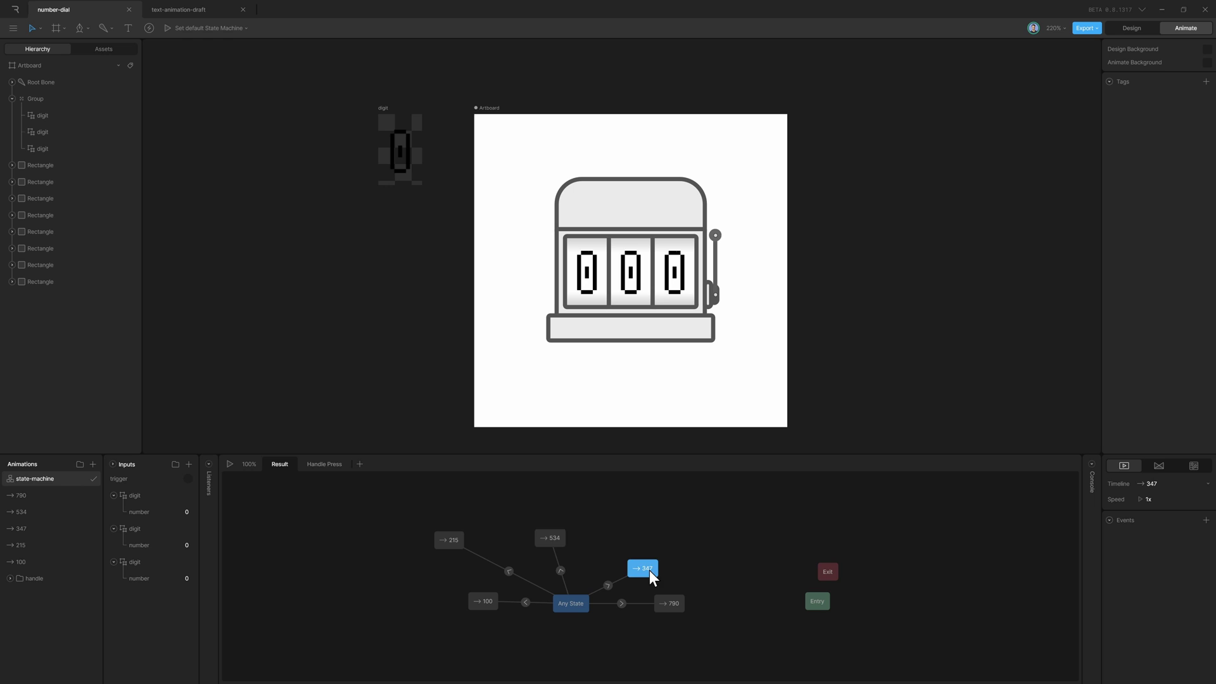
pyautogui.moveTo(556, 541); pyautogui.dragTo(577, 556)
pyautogui.moveTo(461, 545); pyautogui.dragTo(506, 565)
pyautogui.moveTo(651, 571); pyautogui.dragTo(666, 557)
pyautogui.moveTo(487, 558); pyautogui.dragTo(477, 552)
pyautogui.click(744, 533)
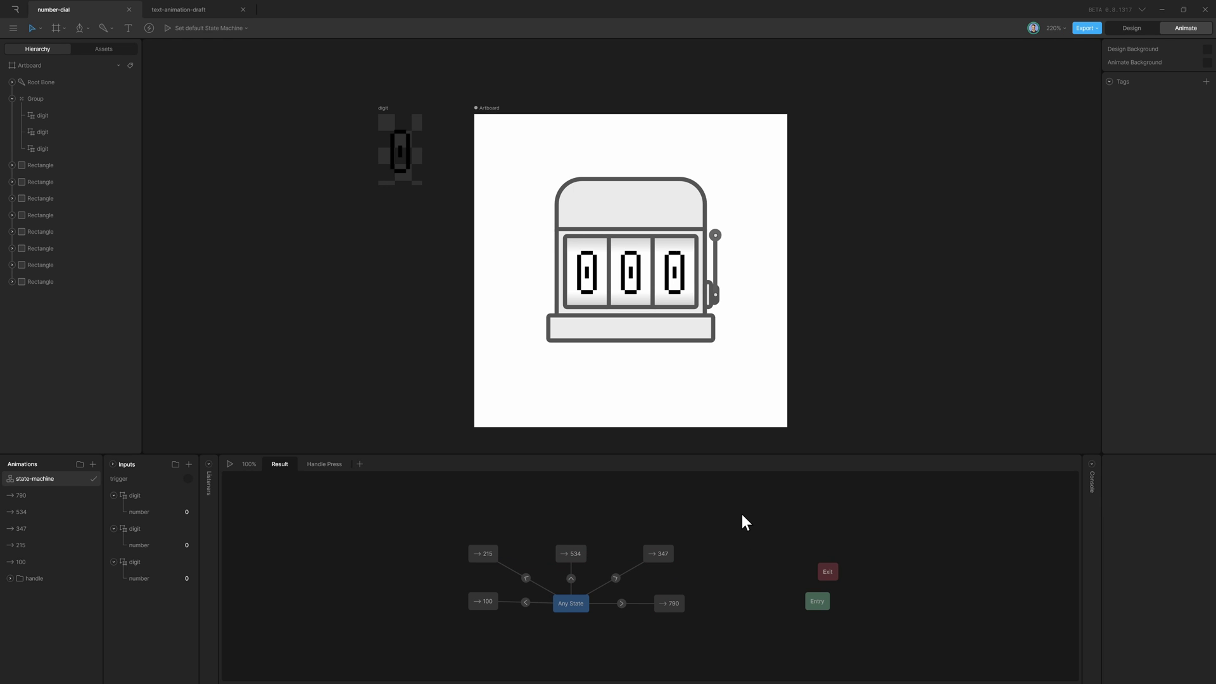
# Play the state machine and test it by firing the trigger input and pulling the slot machine's handle
pyautogui.press('space')
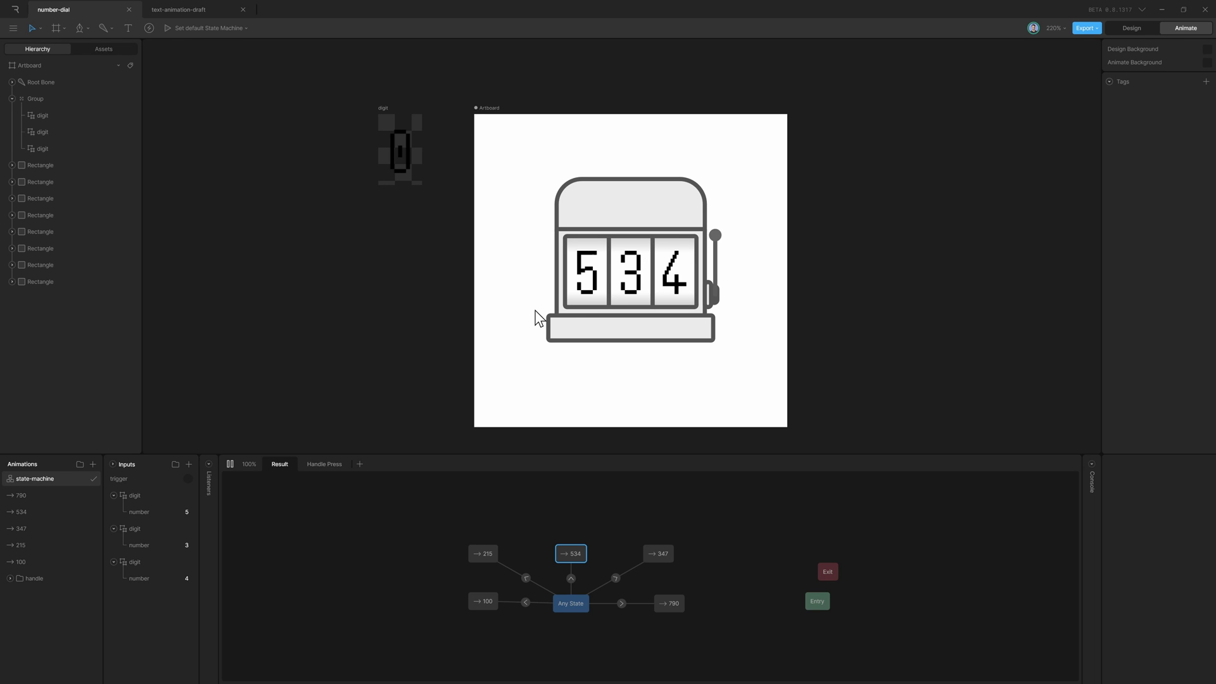
pyautogui.click(188, 479)
pyautogui.click(716, 237)
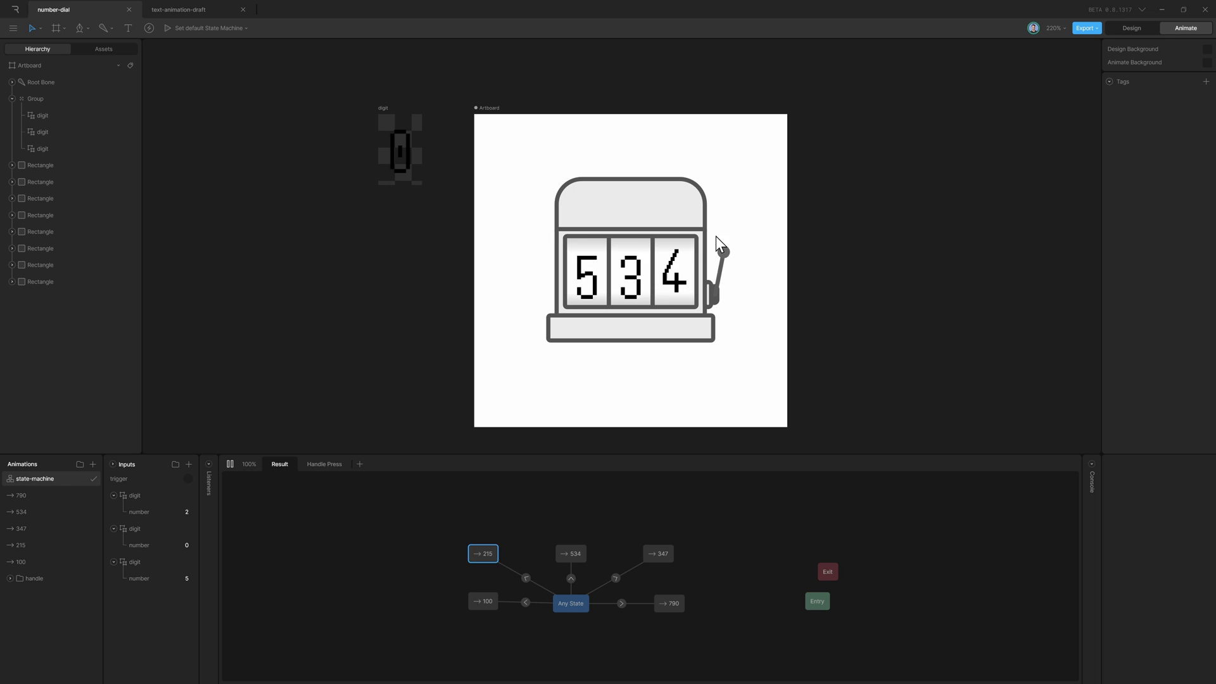
pyautogui.click(717, 238)
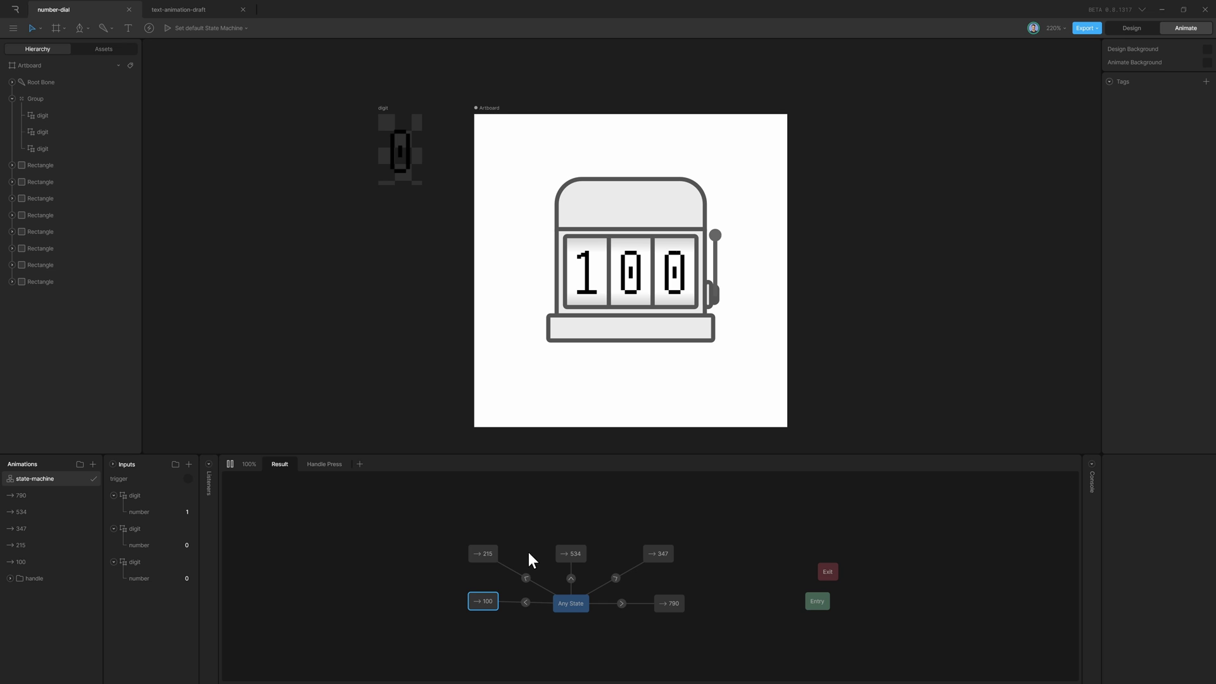
pyautogui.click(484, 554)
pyautogui.click(654, 553)
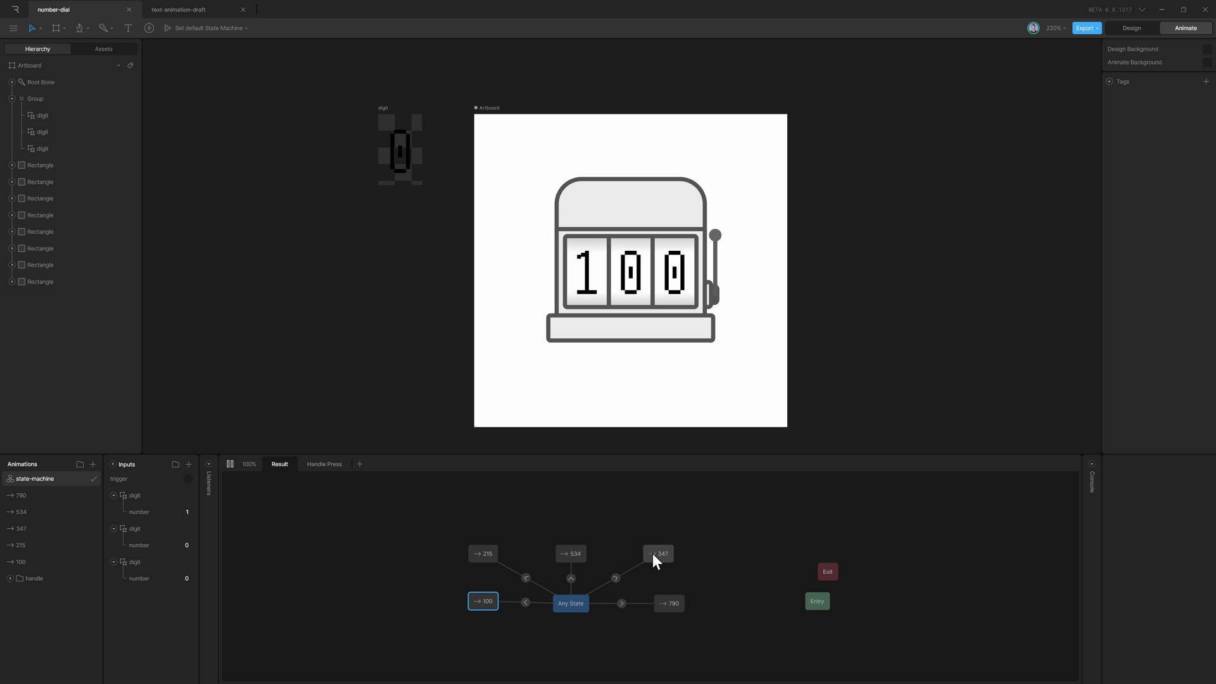
pyautogui.click(674, 602)
pyautogui.click(567, 556)
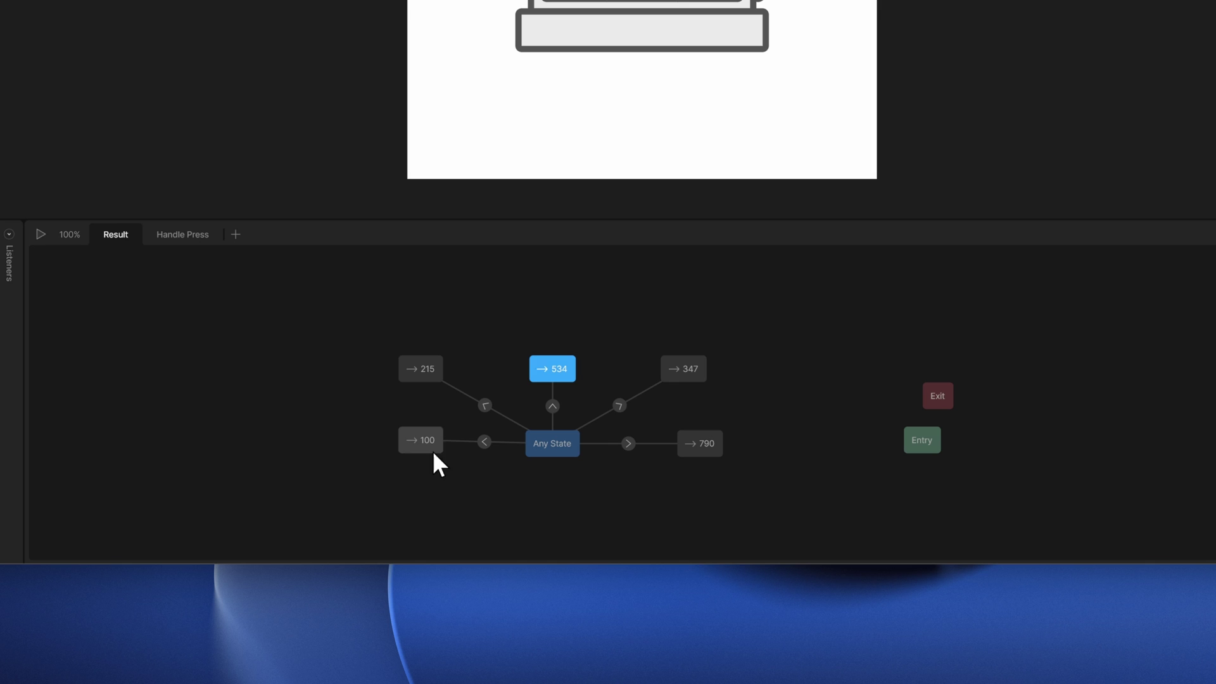
# Select all five transitions leading out of Any State together
pyautogui.moveTo(648, 496); pyautogui.dragTo(606, 389)
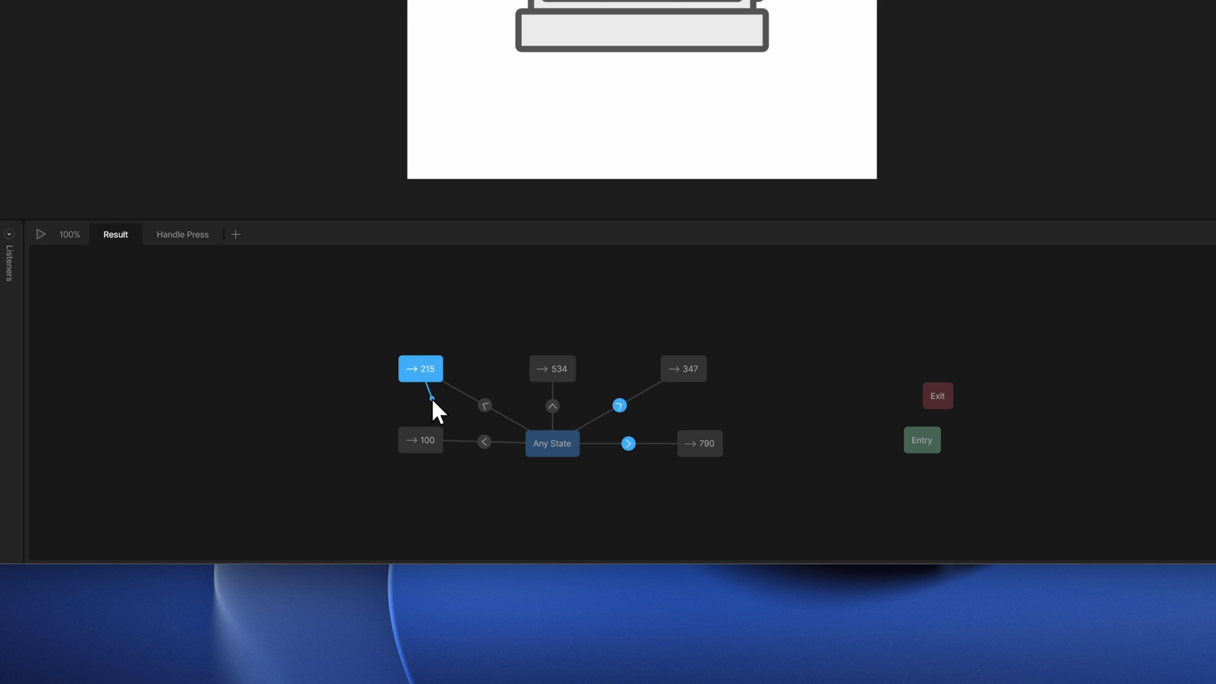
pyautogui.moveTo(354, 399); pyautogui.dragTo(644, 410)
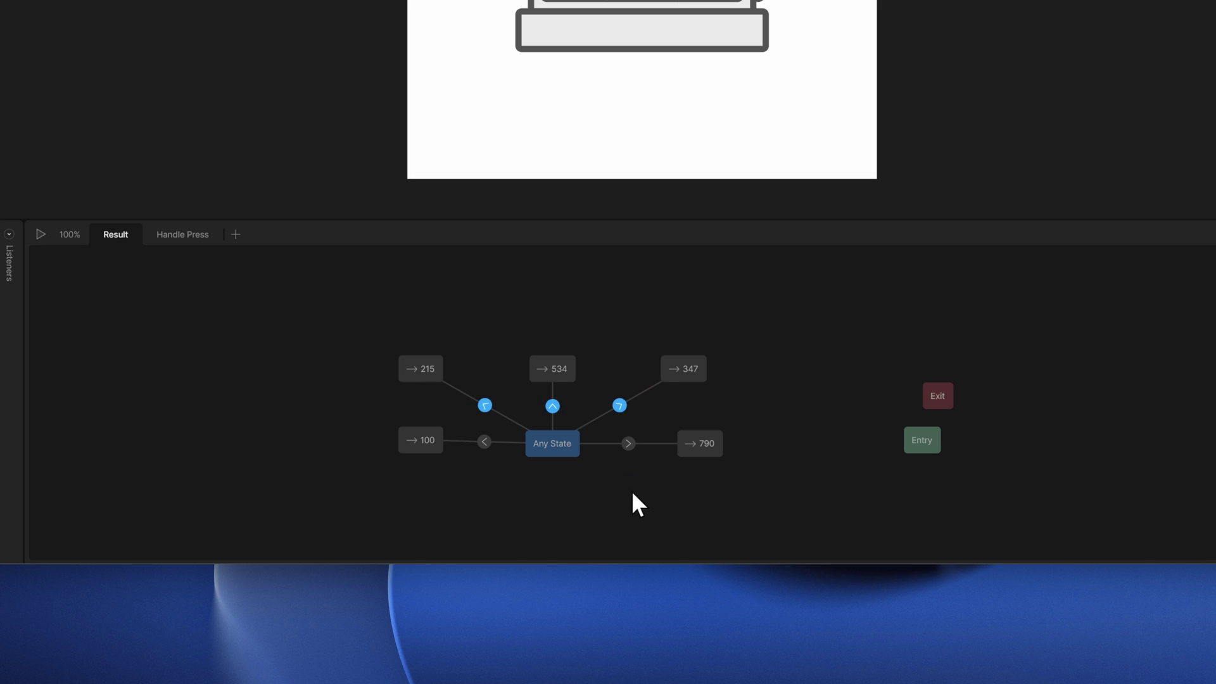
pyautogui.moveTo(494, 431); pyautogui.dragTo(495, 431)
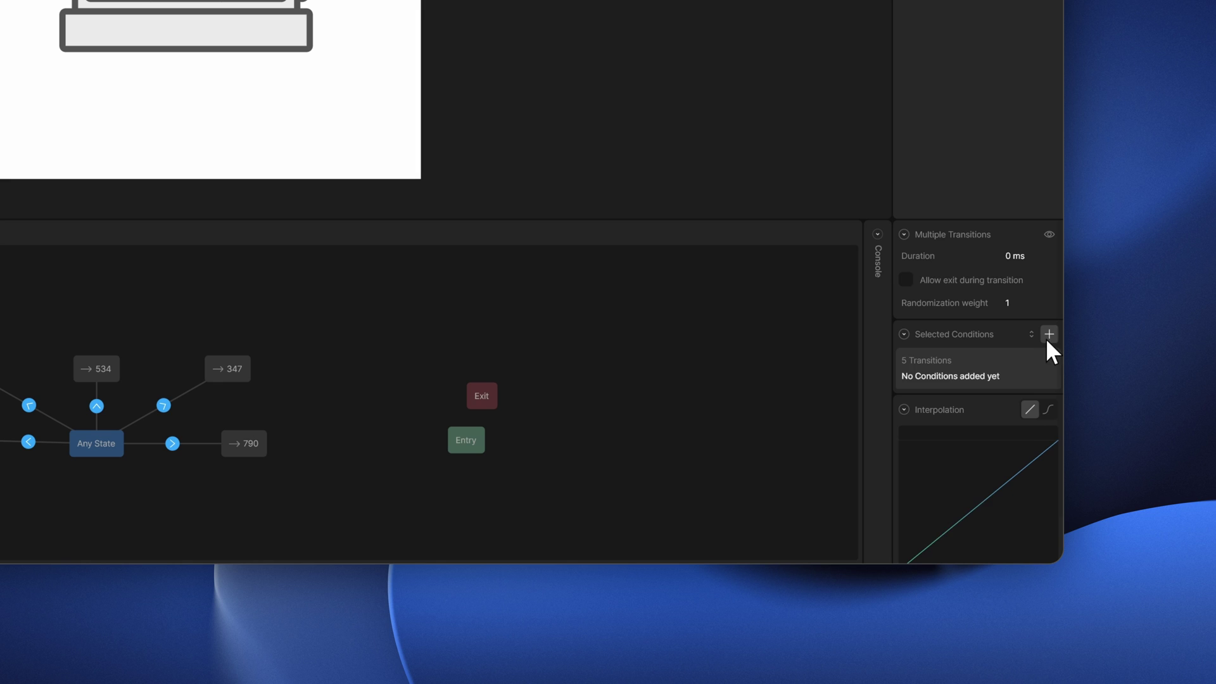
# Add a condition using the trigger input to all five selected transitions leaving Any State
pyautogui.click(1049, 333)
pyautogui.click(1016, 374)
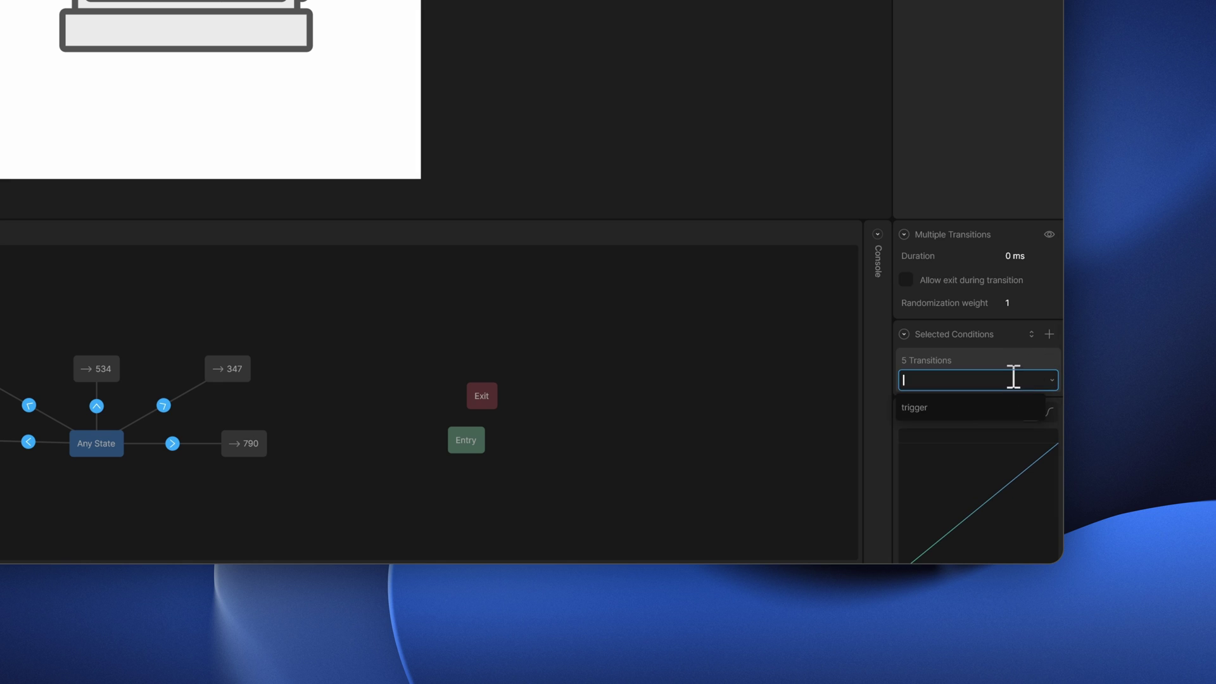
pyautogui.click(936, 406)
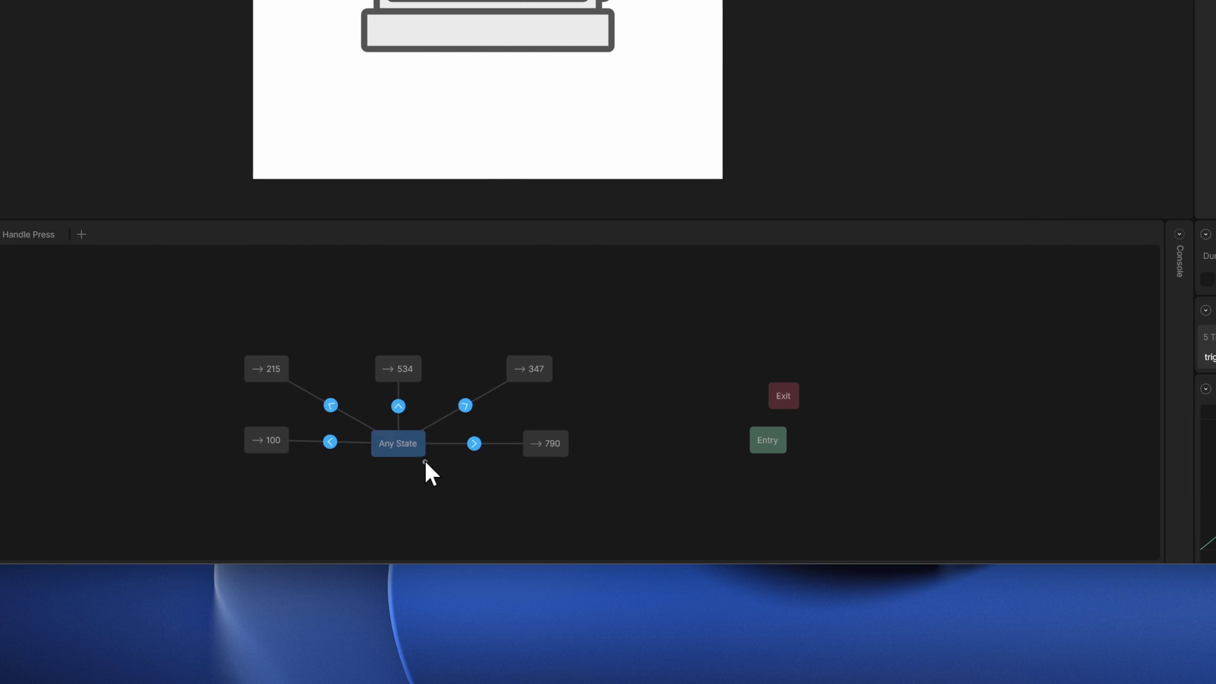
# Enable Randomize exit on Any State
pyautogui.click(113, 445)
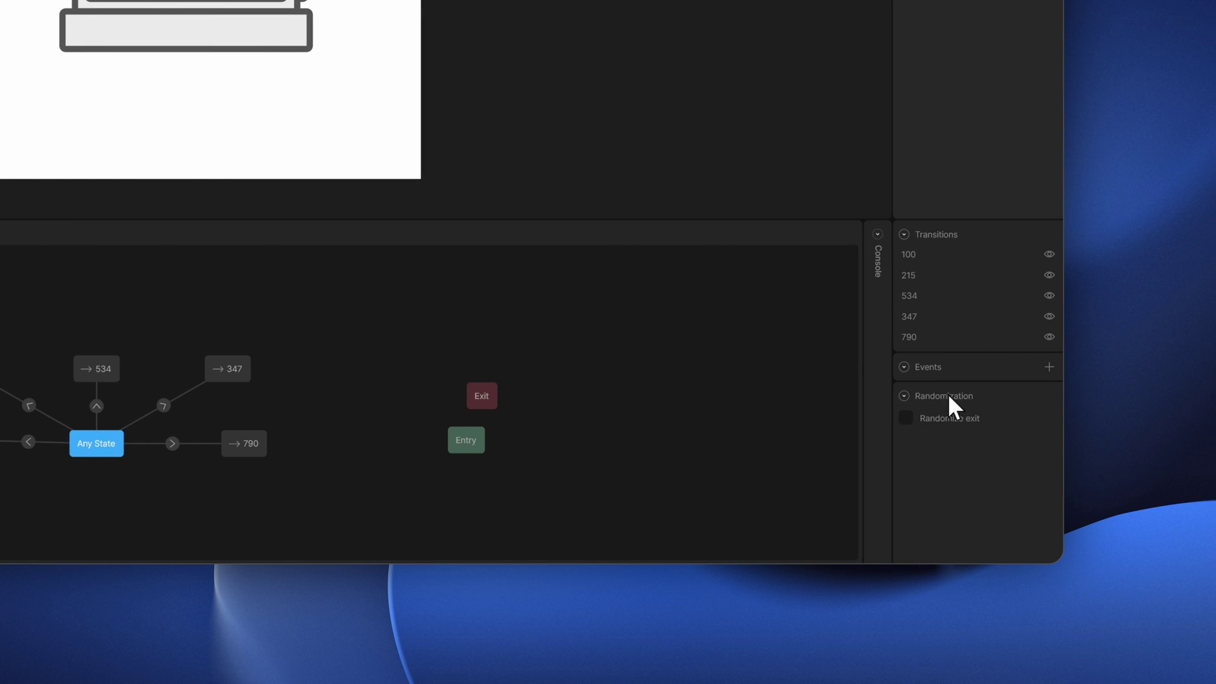
pyautogui.click(906, 418)
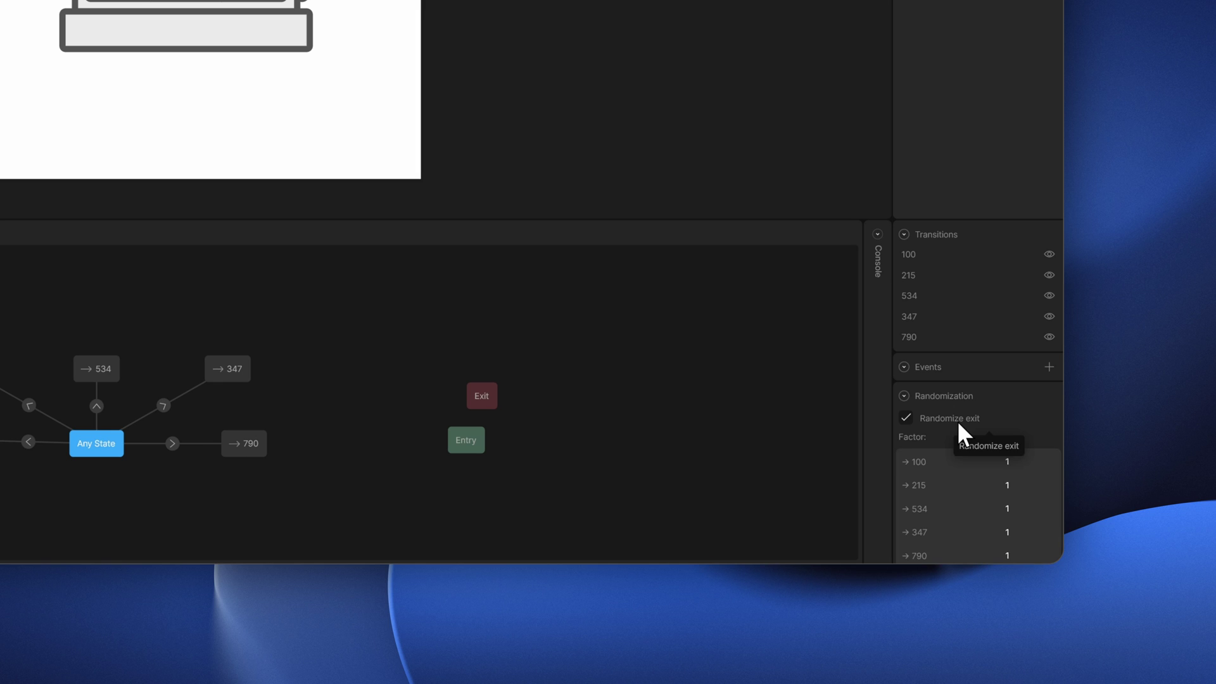
# Try a randomization factor of 2 for the transition from Any State to 100
pyautogui.scroll(-1, 959, 422)
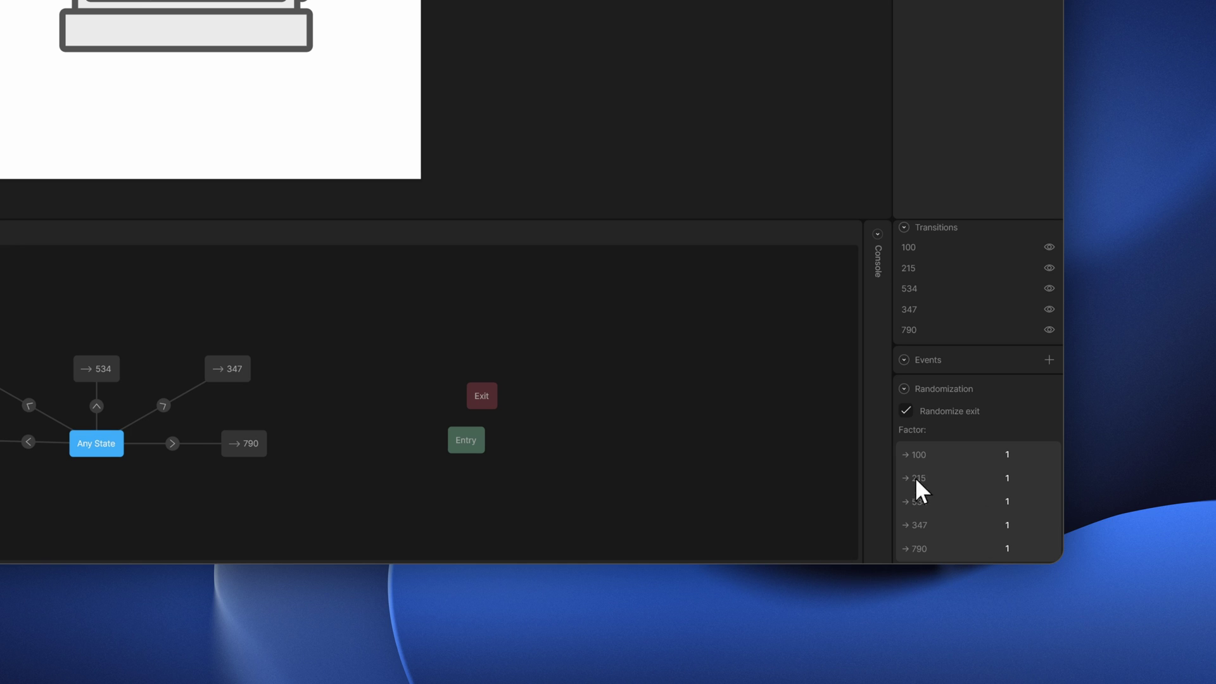
pyautogui.click(1032, 455)
pyautogui.write('2')
pyautogui.click(961, 487)
pyautogui.press('Return')
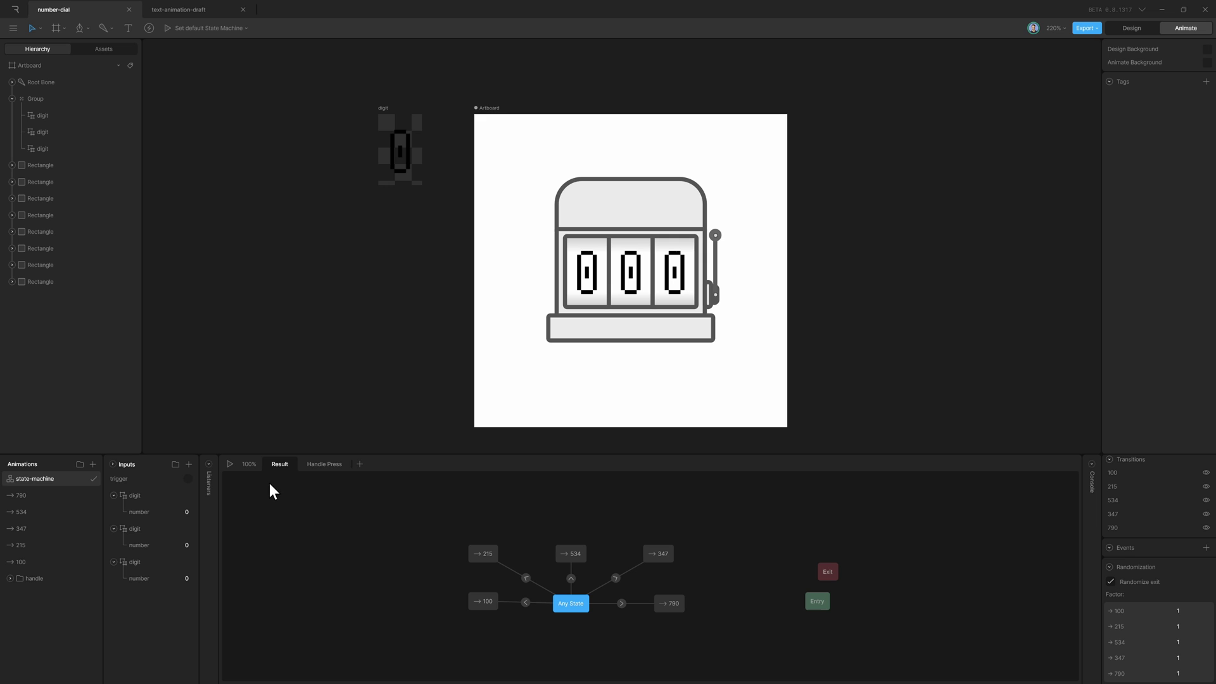
# Play the state machine and pull the slot machine's handle several times to test the randomized results
pyautogui.press('space')
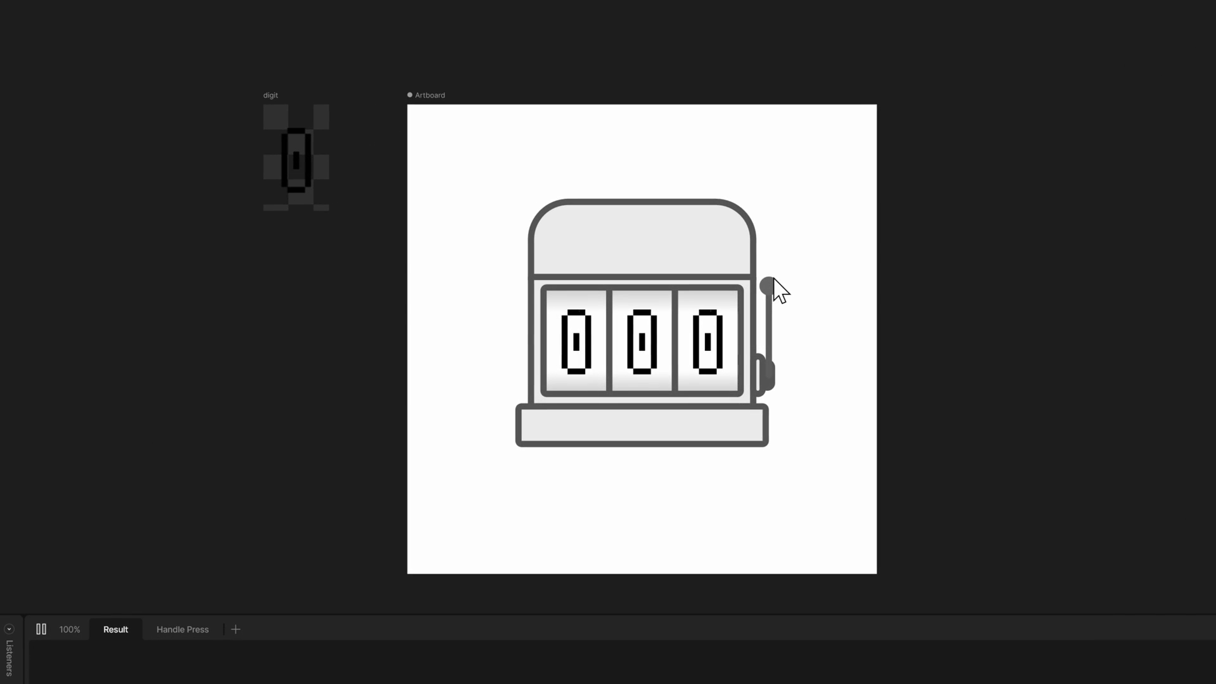
pyautogui.click(770, 284)
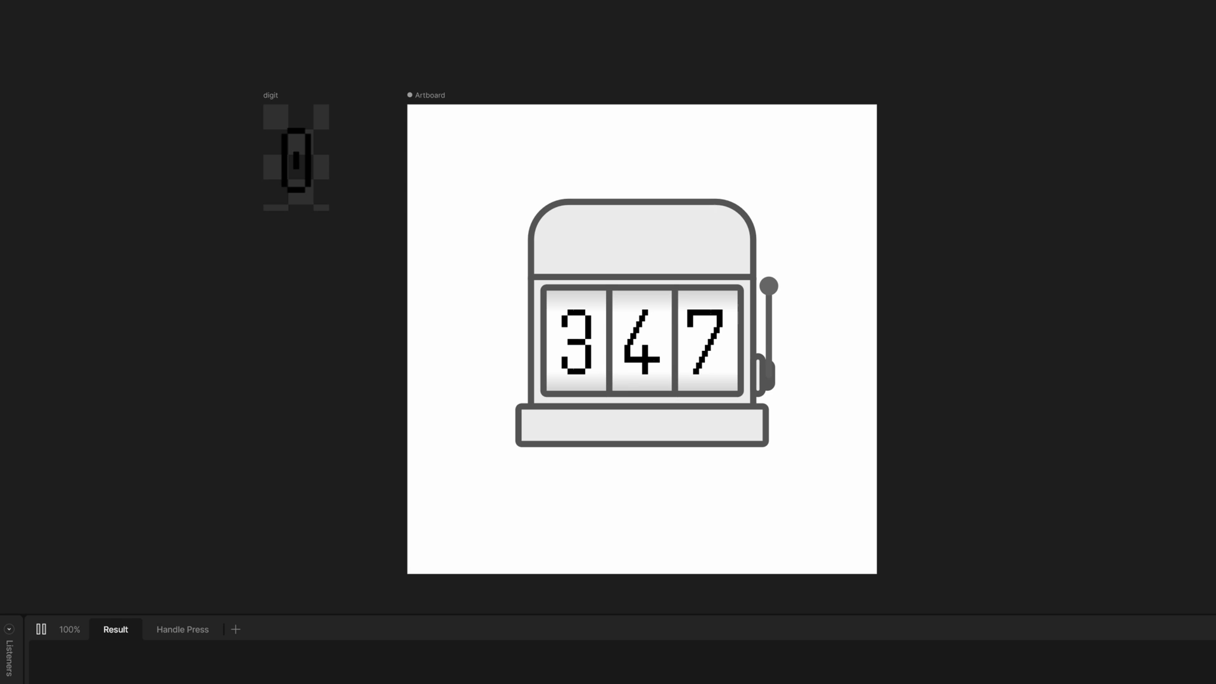
pyautogui.click(768, 287)
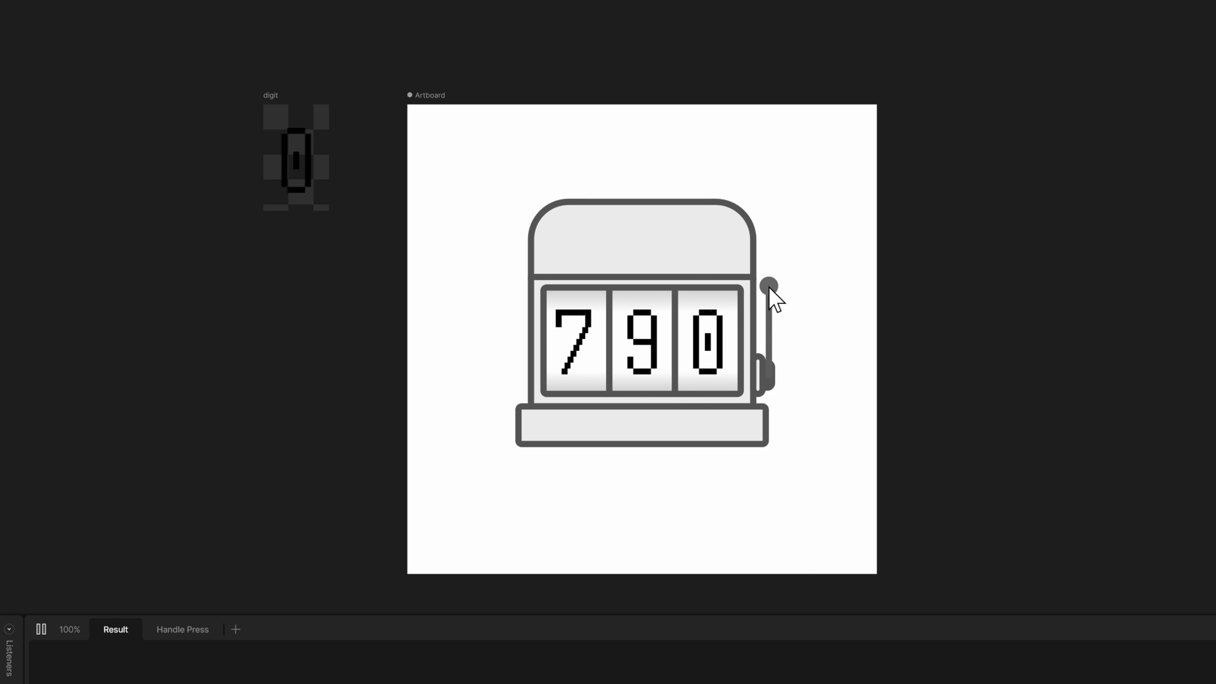
pyautogui.click(770, 288)
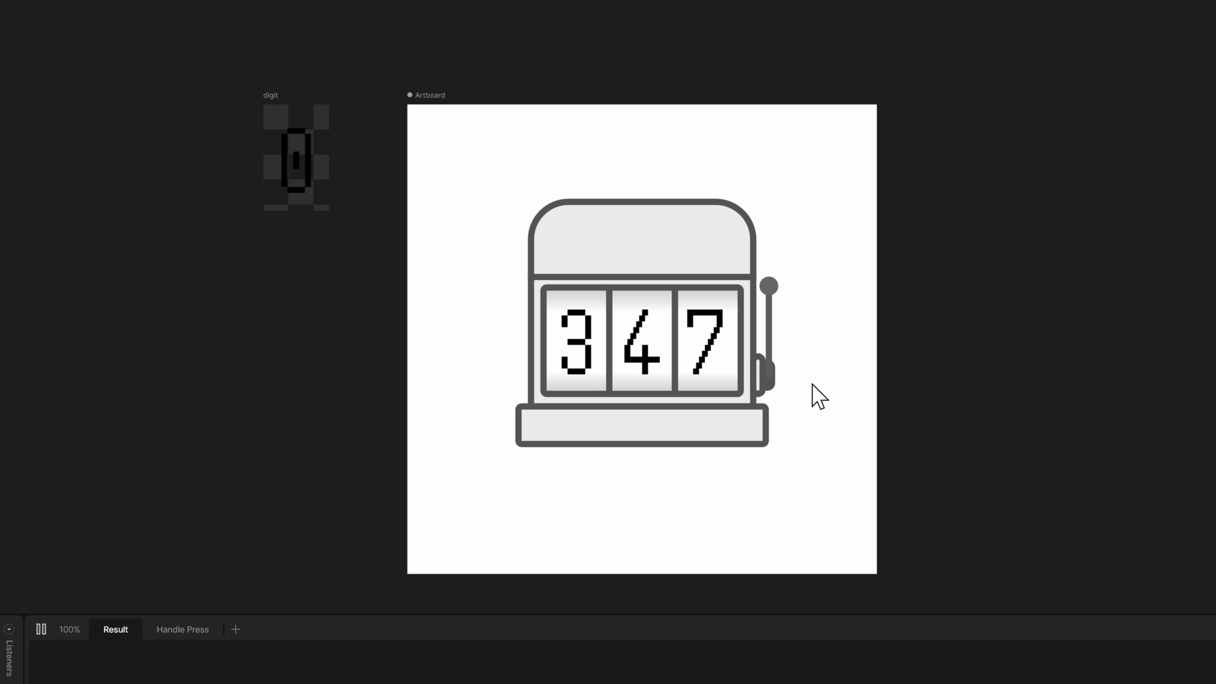
pyautogui.click(774, 292)
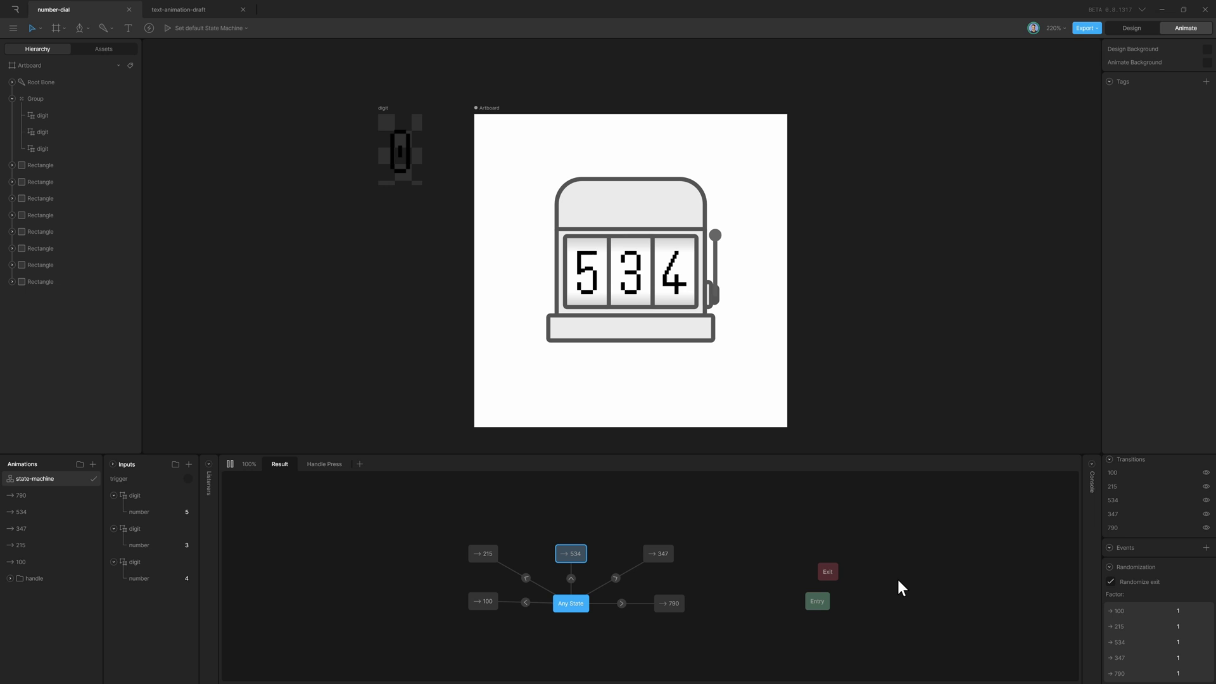
# Add second 534 and 790 timeline states near the 347 state and create transitions from 347 to both
pyautogui.click(826, 597)
pyautogui.click(656, 554)
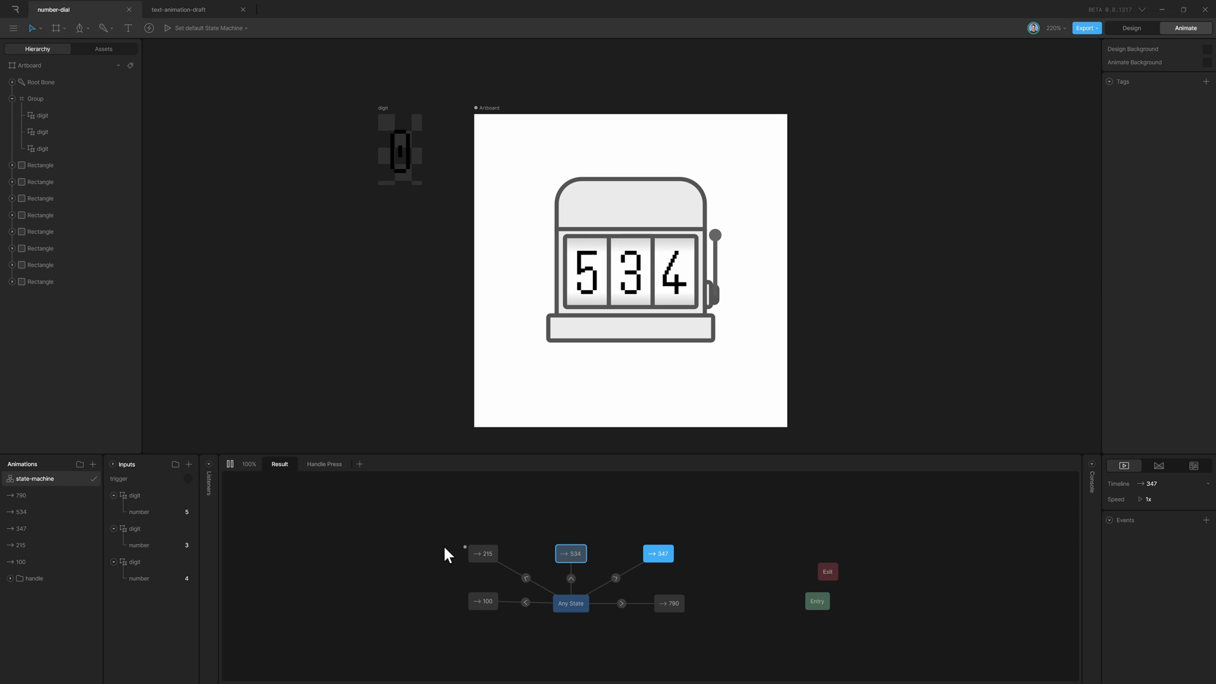
pyautogui.moveTo(41, 514); pyautogui.dragTo(714, 514)
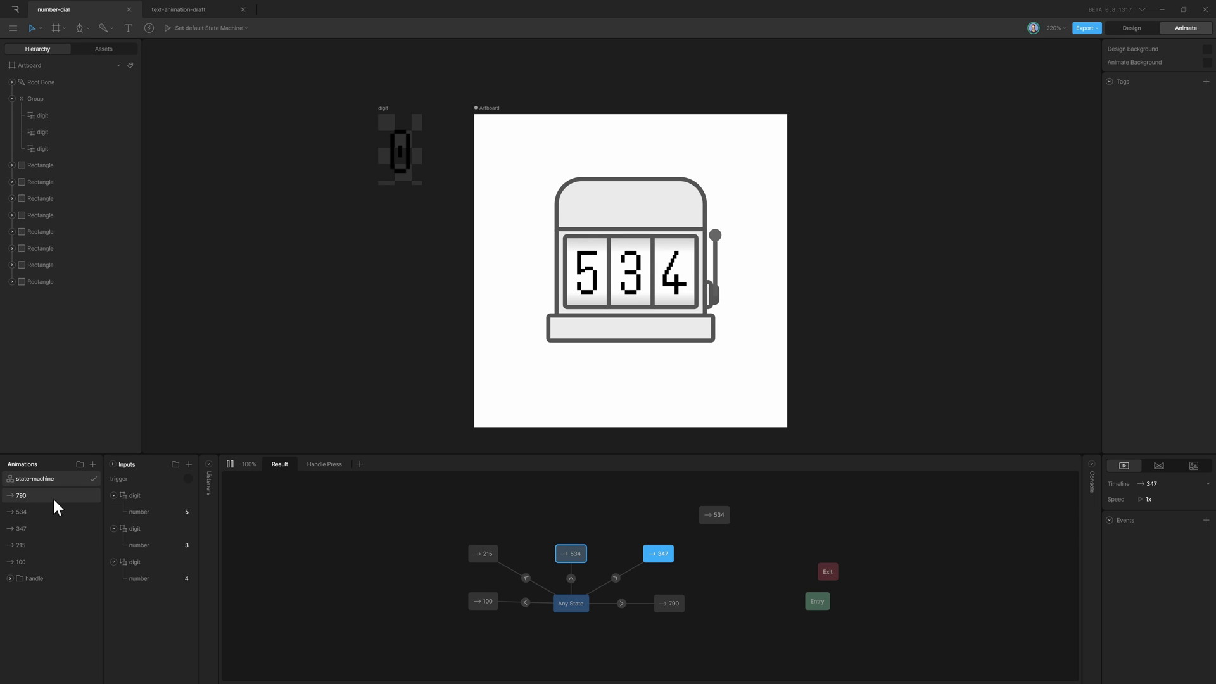
pyautogui.moveTo(53, 499)
pyautogui.mouseDown()
pyautogui.moveTo(746, 542)
pyautogui.moveTo(708, 520)
pyautogui.moveTo(738, 542)
pyautogui.mouseUp()
pyautogui.click(659, 554)
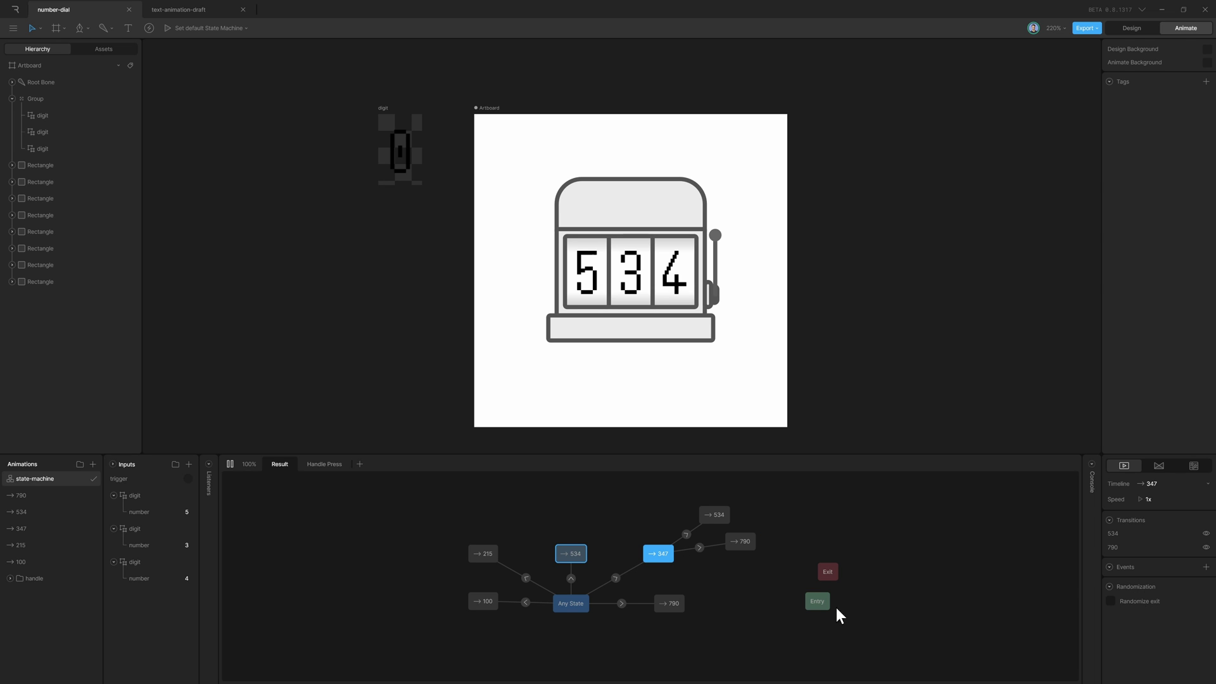
# Delete the extra 534 and 790 states along with their transitions from 347
pyautogui.moveTo(698, 488); pyautogui.dragTo(811, 547)
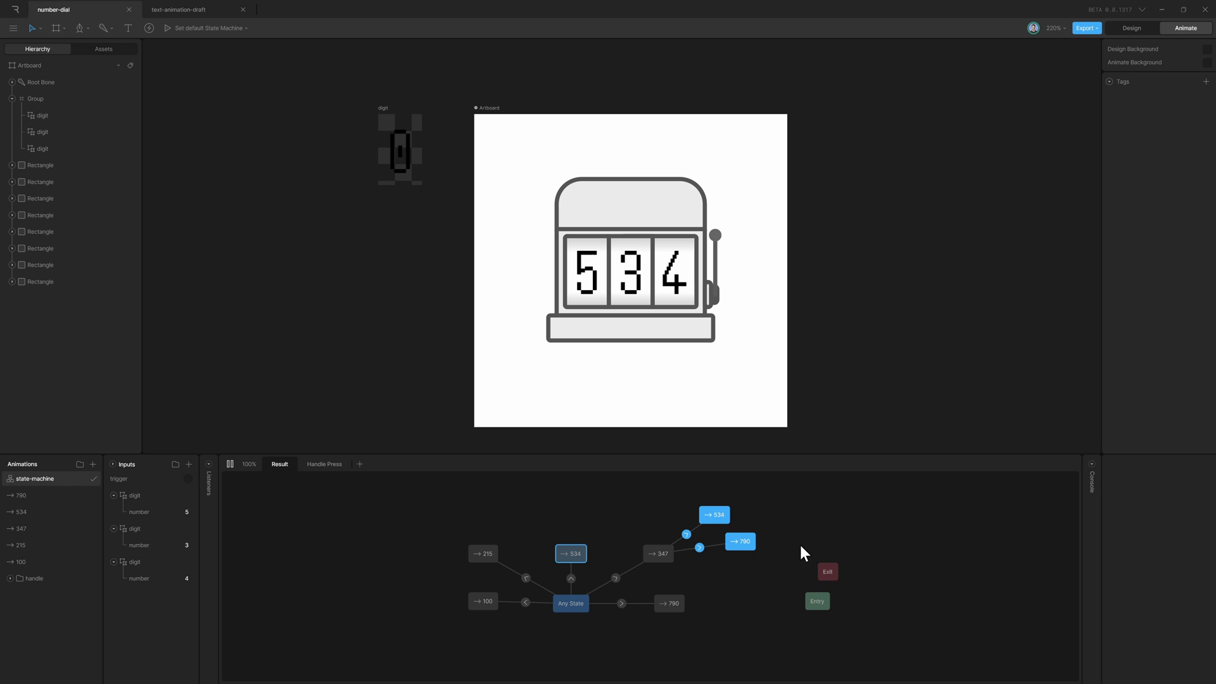
pyautogui.press('Delete')
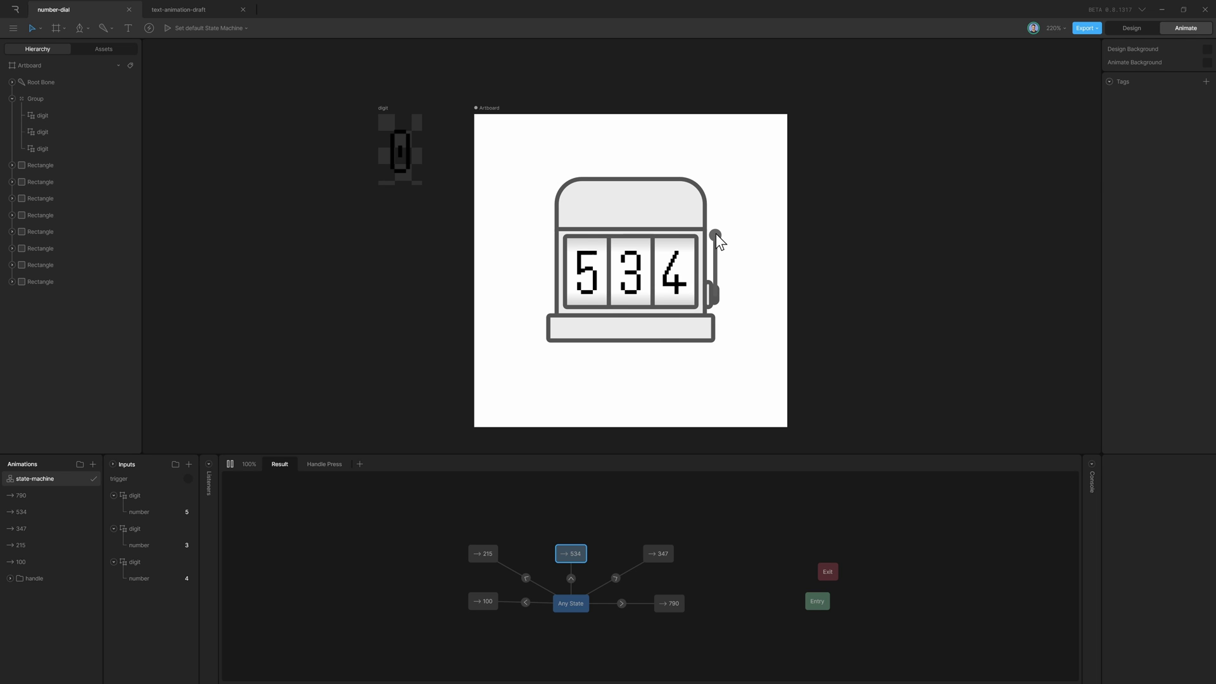
# Pull the slot machine's handle again to check the random number selection in the running state machine
pyautogui.click(716, 235)
pyautogui.click(716, 236)
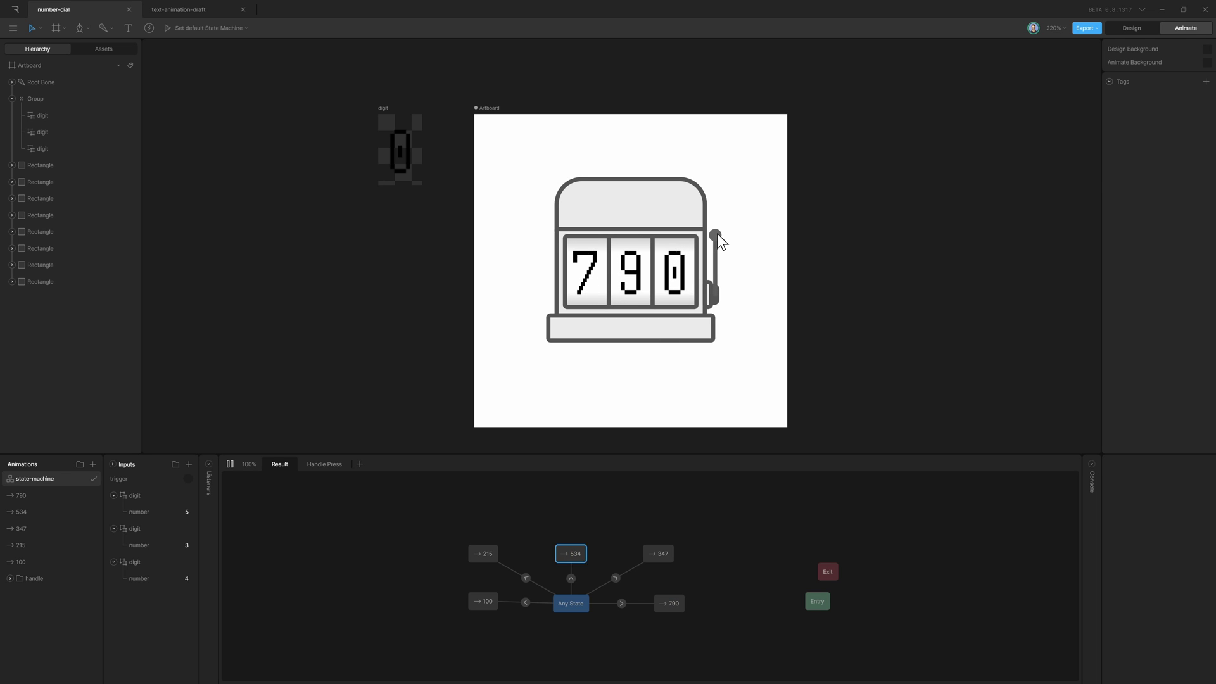